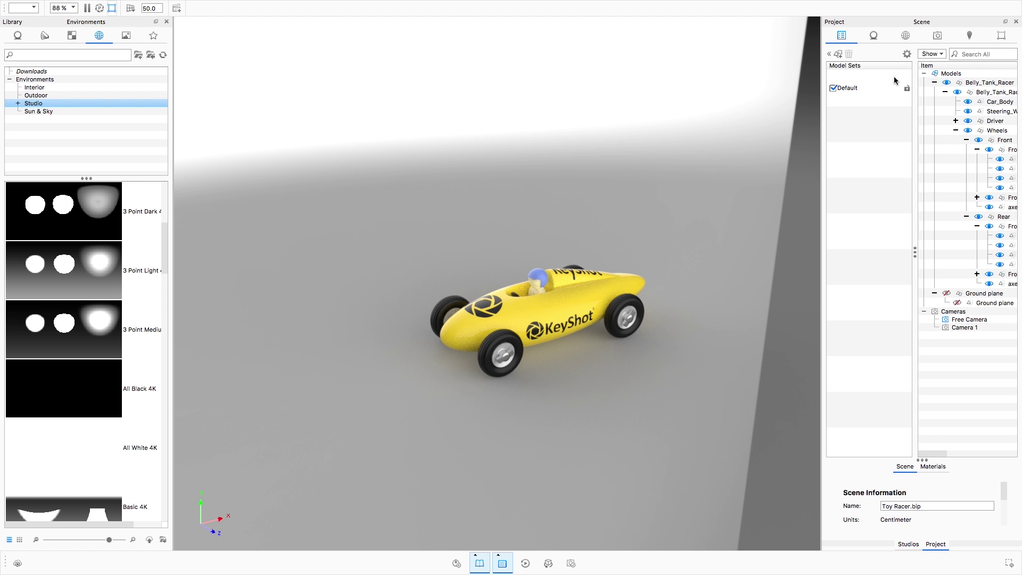
Open the environment's HDRI Editor and apply the 3 Point Dark 4K studio environment
{"action": "left_click", "coordinate": [906, 36]}
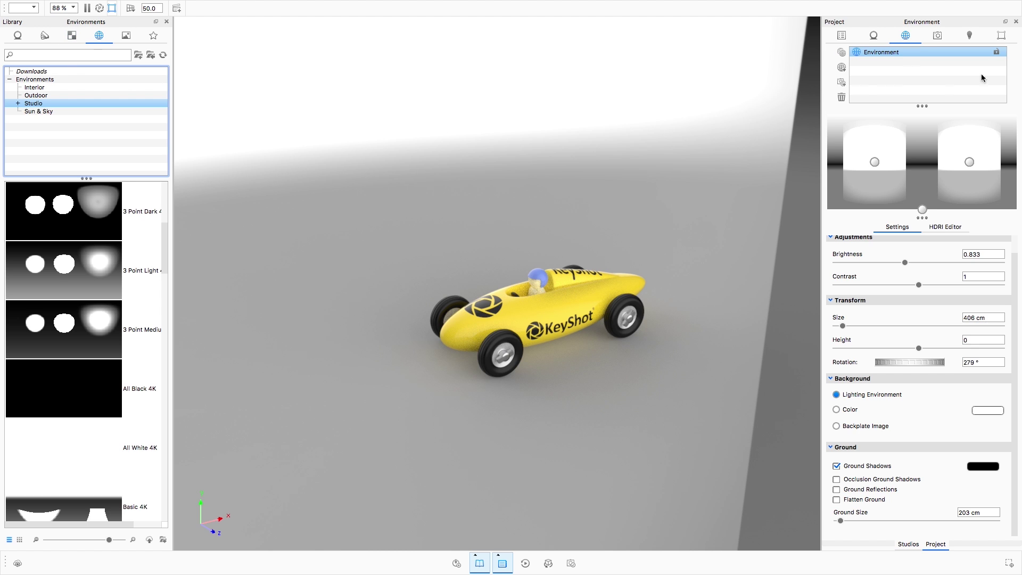
{"action": "left_click", "coordinate": [942, 227]}
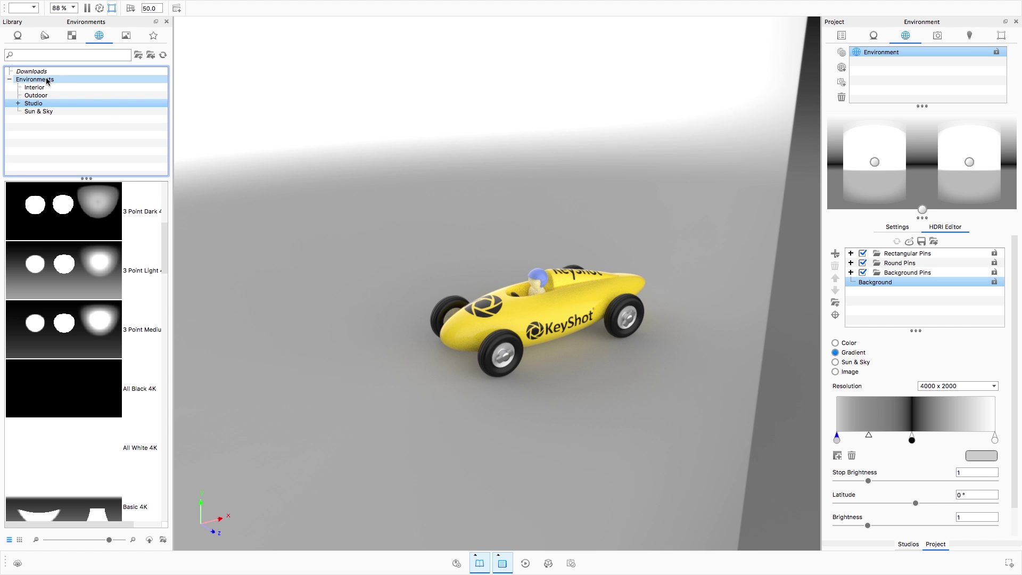
{"action": "left_click_drag", "start_coordinate": [78, 213], "coordinate": [366, 189]}
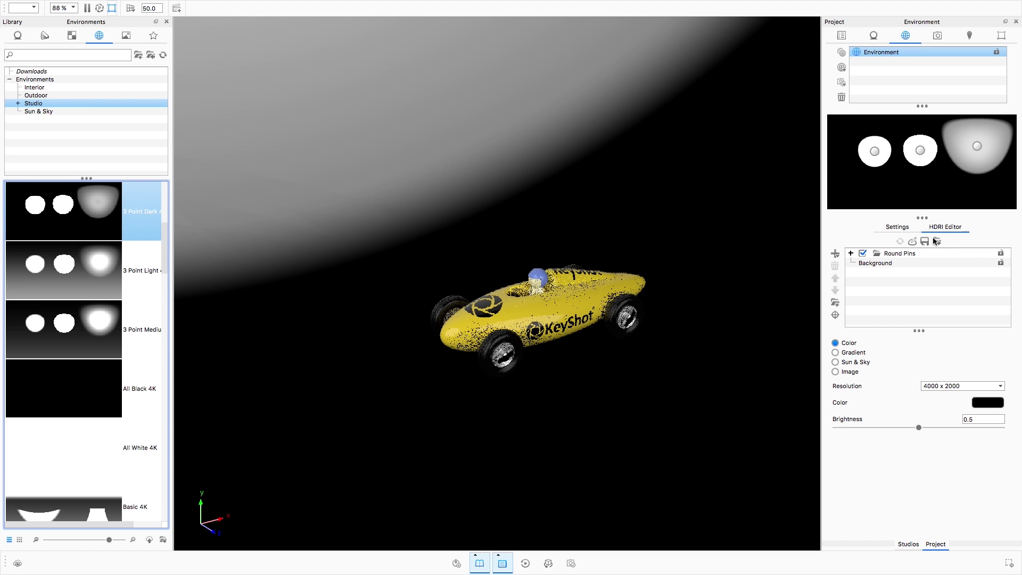
Rearrange the lights: left one lower, middle one to the top, large softbox down
{"action": "left_click", "coordinate": [897, 227]}
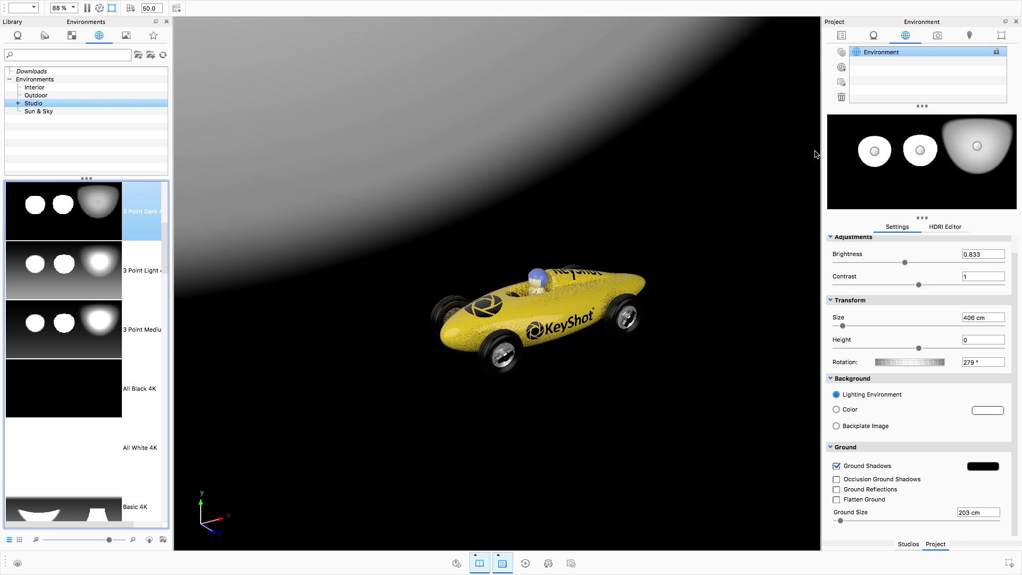
{"action": "left_click_drag", "start_coordinate": [875, 152], "coordinate": [865, 174]}
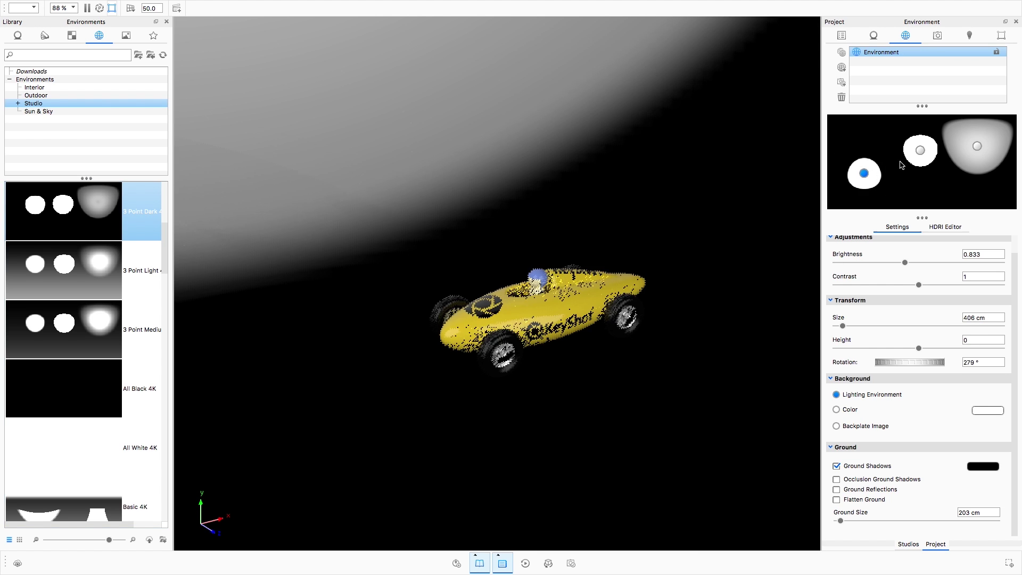
{"action": "left_click_drag", "start_coordinate": [928, 152], "coordinate": [901, 135]}
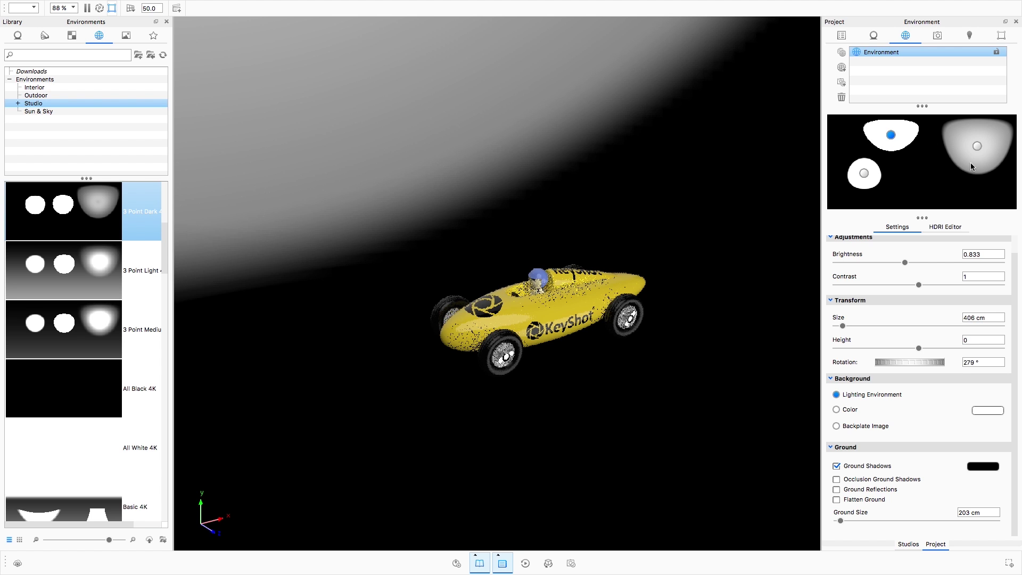
{"action": "left_click_drag", "start_coordinate": [977, 147], "coordinate": [974, 159]}
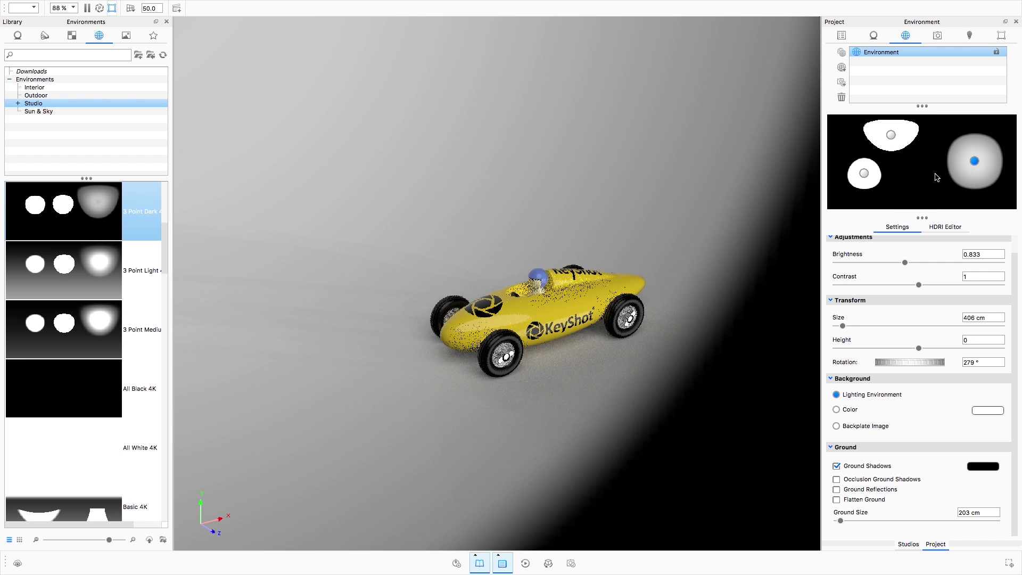
Set the HDRI Editor background resolution to 10000 x 5000
{"action": "left_click", "coordinate": [940, 228]}
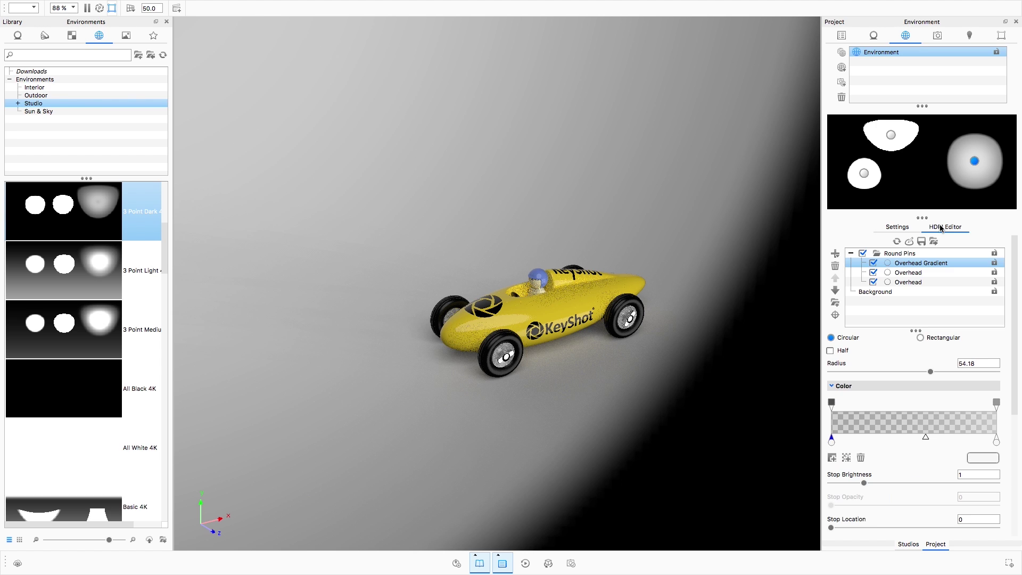
{"action": "left_click", "coordinate": [875, 292]}
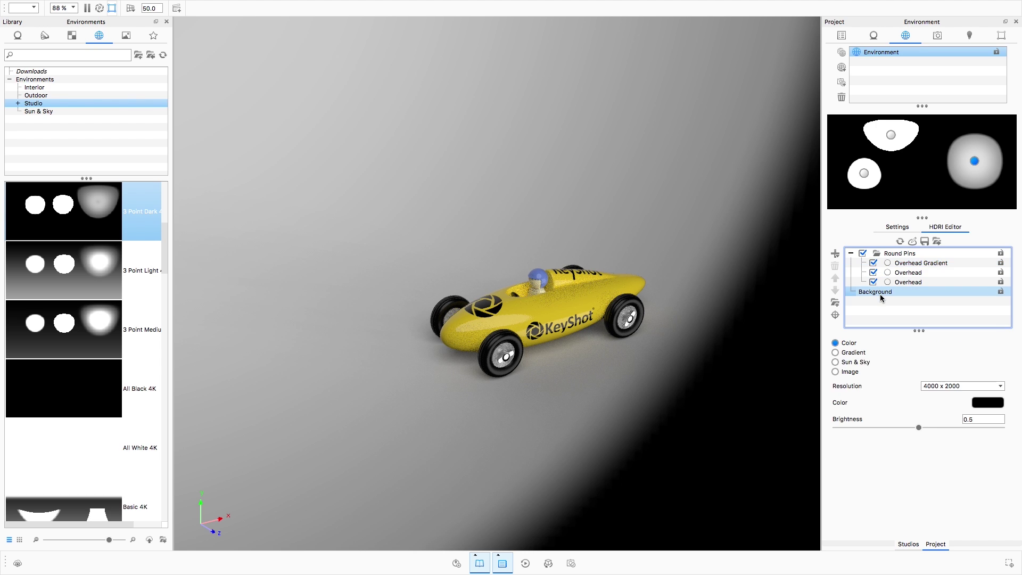
{"action": "left_click", "coordinate": [943, 387]}
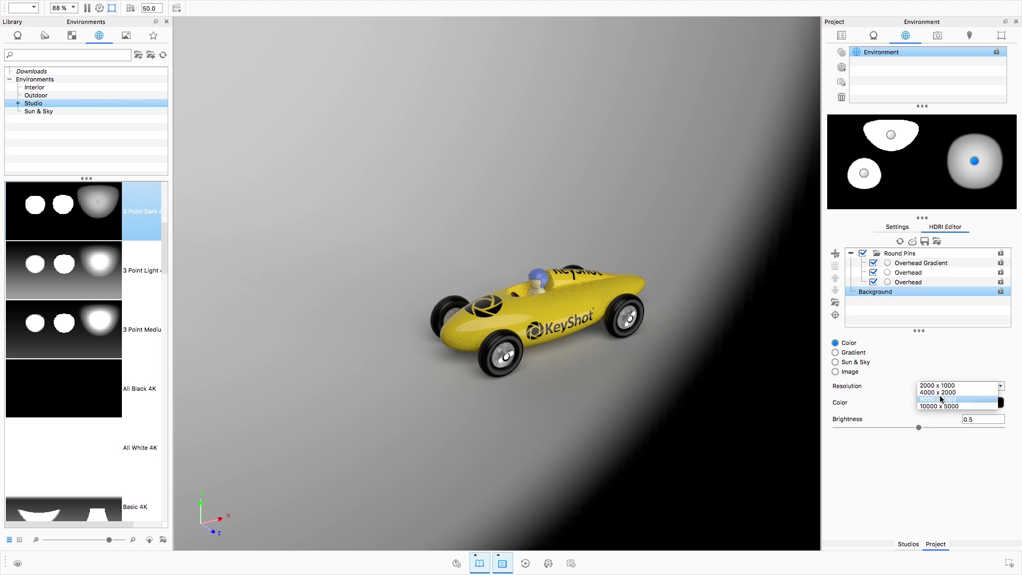
{"action": "left_click", "coordinate": [941, 406]}
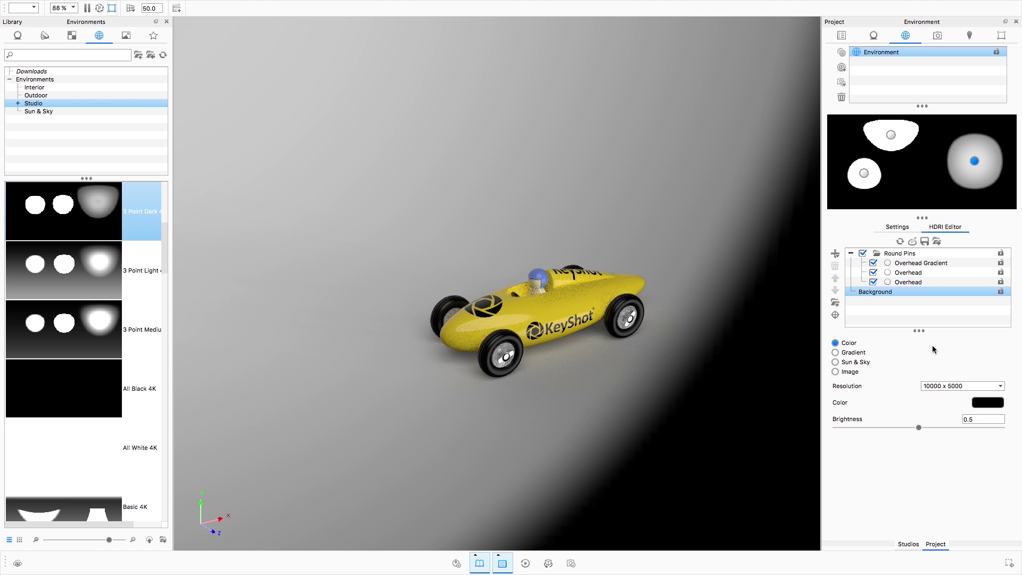
Try Interior HDRIs: the office hallway, then Dosch-Apartment_2k
{"action": "left_click", "coordinate": [34, 87]}
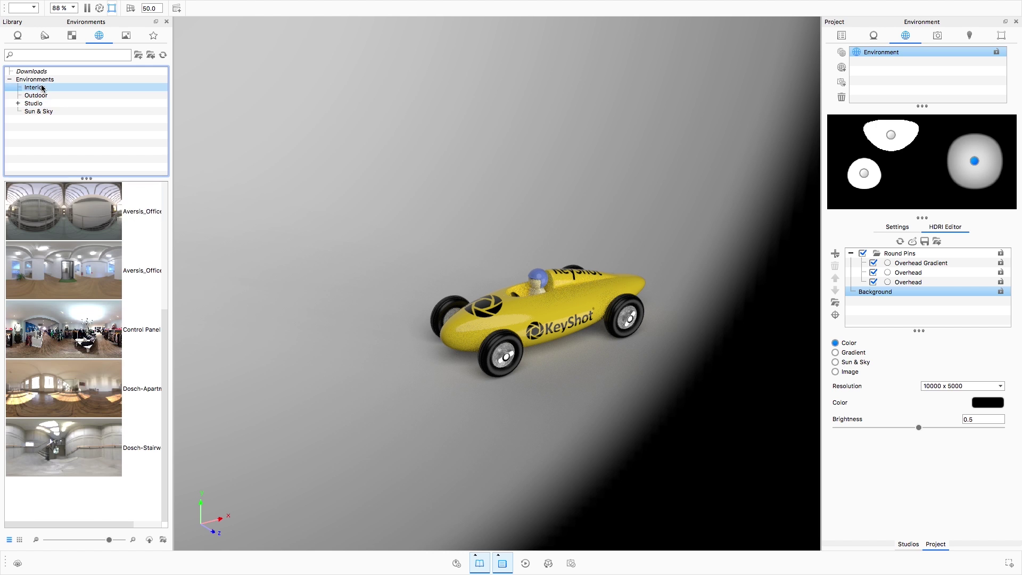
{"action": "double_click", "coordinate": [75, 226]}
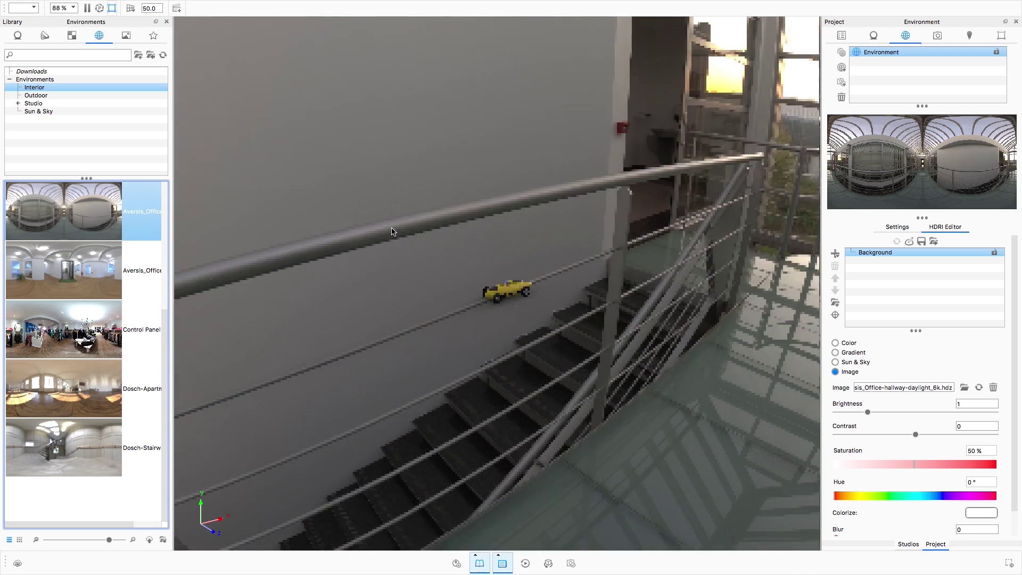
{"action": "double_click", "coordinate": [60, 387]}
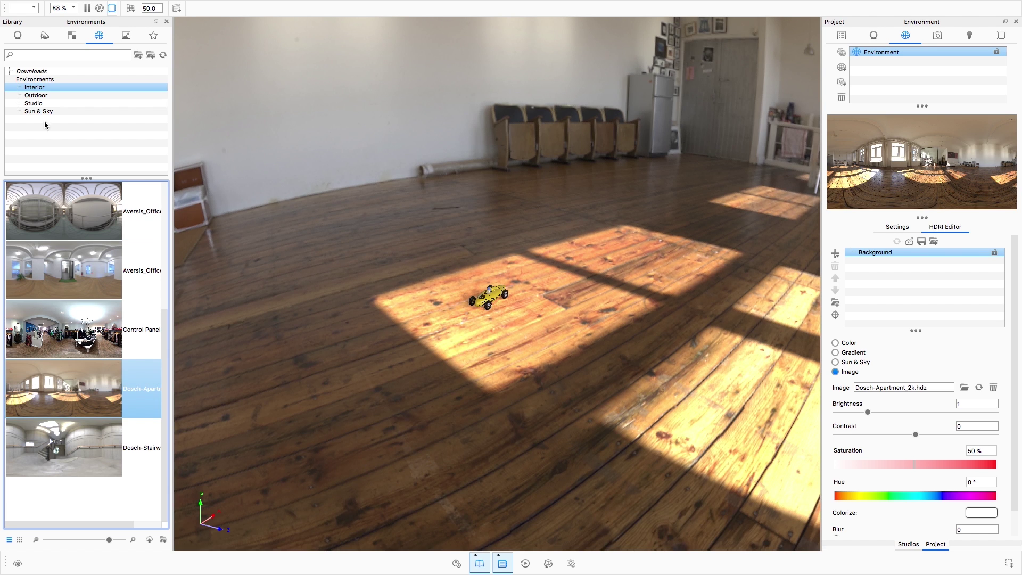
Try Outdoor HDRIs Aversis_Industrial-port-old_6k and Aversis_Industrial-loading-bay_6k, orbiting the car
{"action": "left_click", "coordinate": [35, 102]}
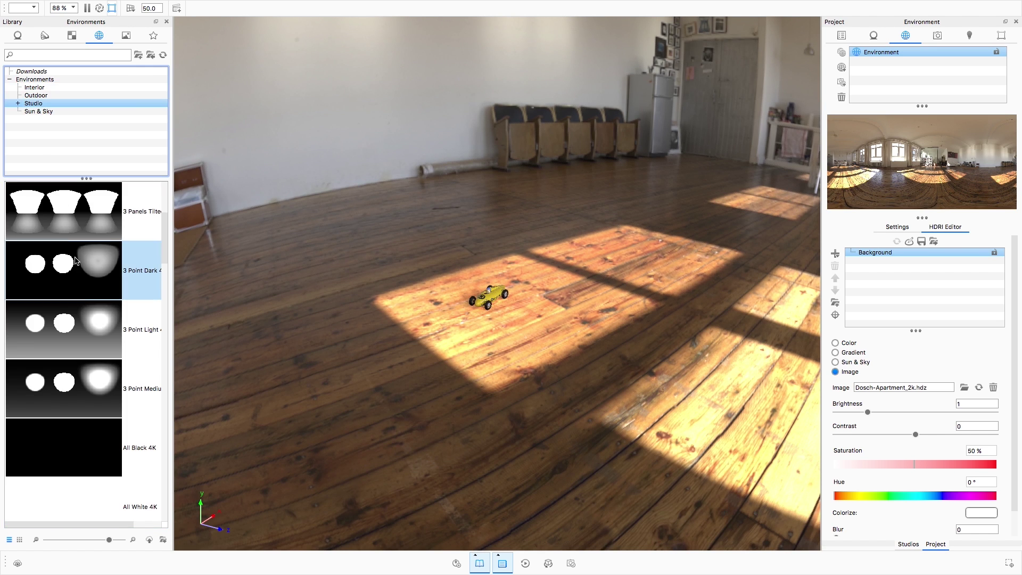
{"action": "left_click", "coordinate": [35, 95]}
{"action": "double_click", "coordinate": [71, 277]}
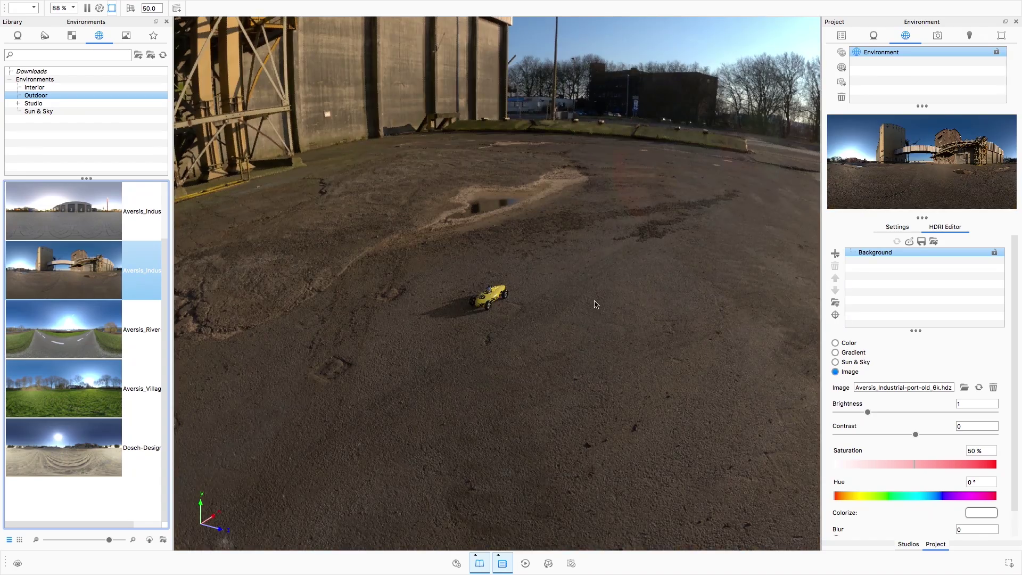
{"action": "left_click_drag", "start_coordinate": [596, 305], "coordinate": [588, 164]}
{"action": "double_click", "coordinate": [78, 213]}
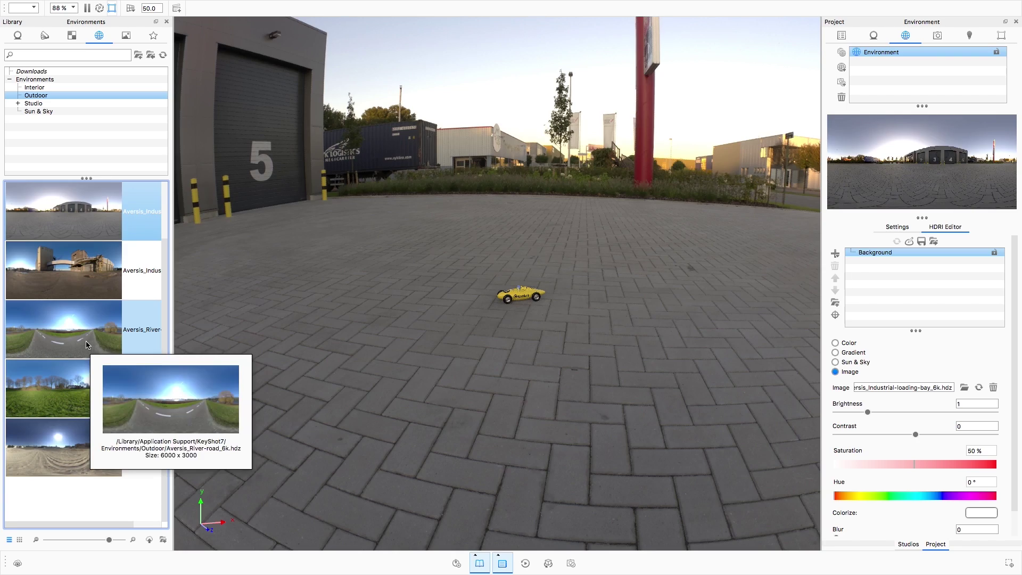
Apply Aversis_River-road_6k, zoom in on the car, and add Aversis_Industrial-port-old_6k to the project
{"action": "left_click", "coordinate": [86, 343]}
{"action": "left_click_drag", "start_coordinate": [86, 343], "coordinate": [351, 293]}
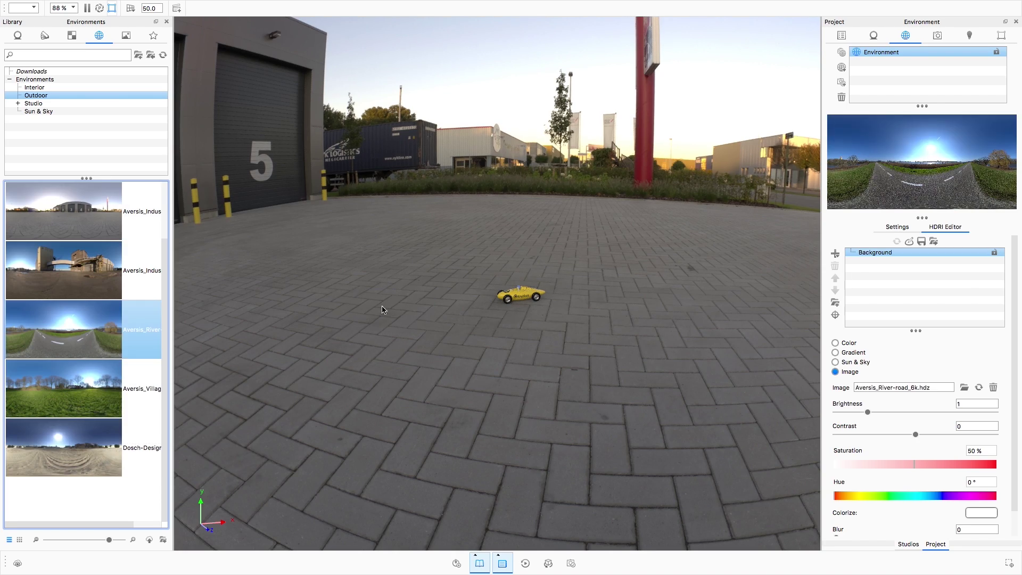
{"action": "scroll", "coordinate": [588, 309], "scroll_direction": "up", "scroll_amount": 3}
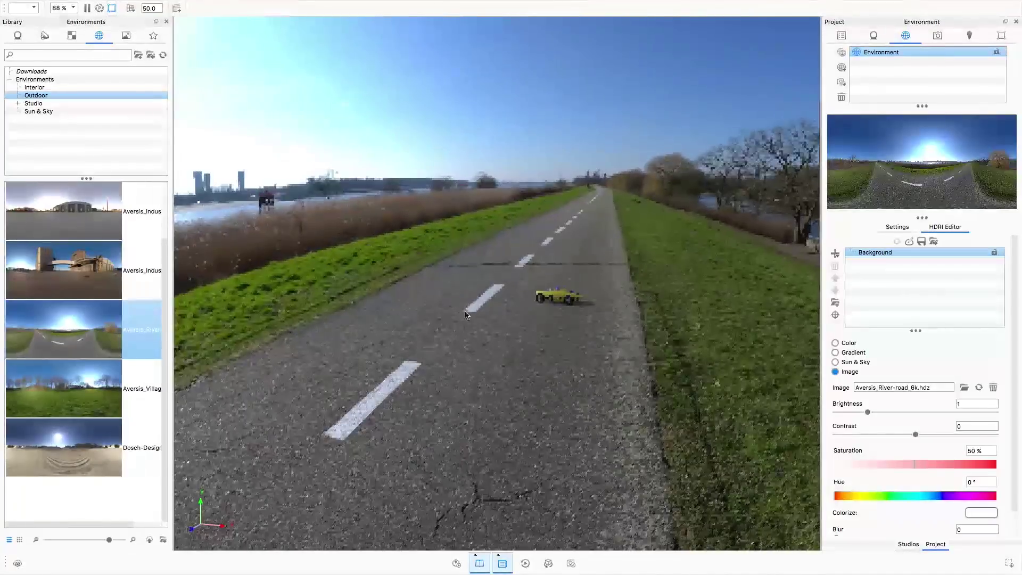
{"action": "scroll", "coordinate": [587, 307], "scroll_direction": "up", "scroll_amount": 5}
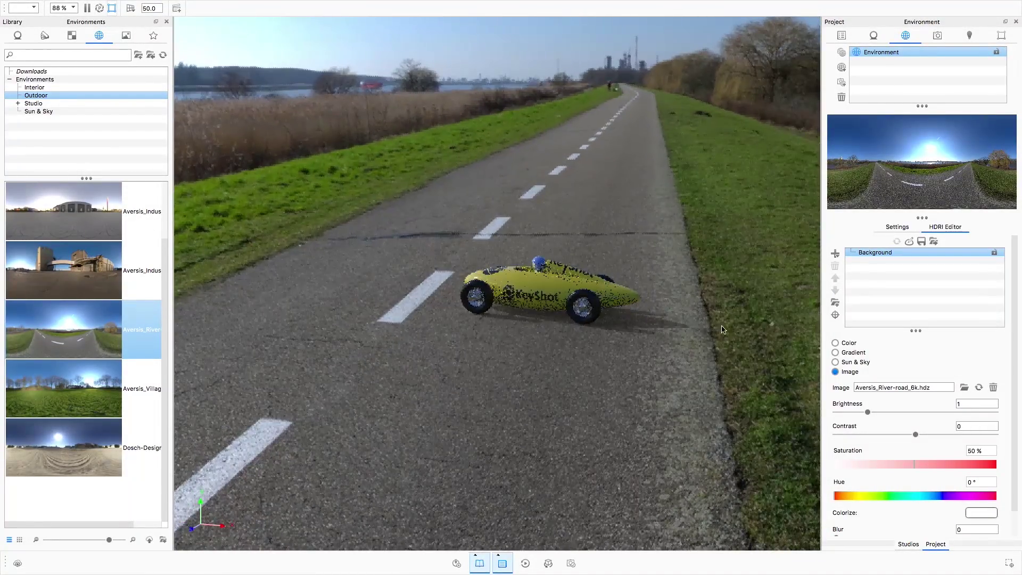
{"action": "scroll", "coordinate": [609, 310], "scroll_direction": "up", "scroll_amount": 3}
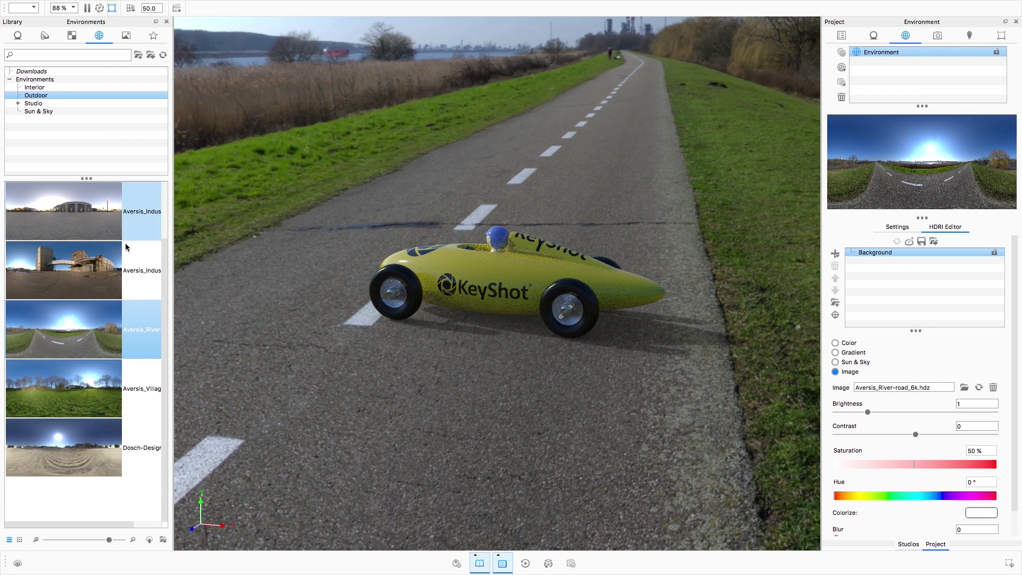
{"action": "left_click_drag", "start_coordinate": [127, 247], "coordinate": [927, 80]}
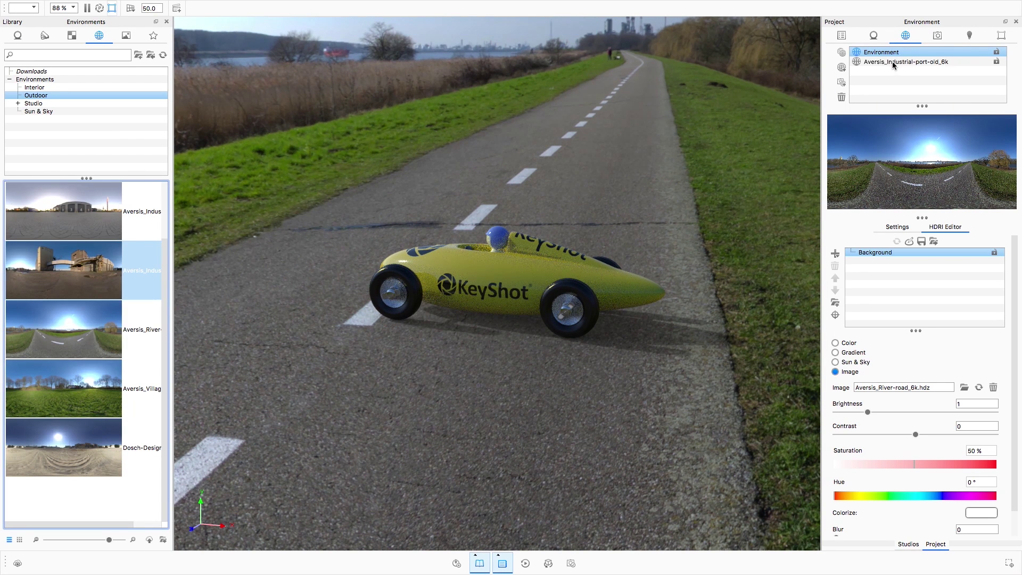
Add 2 Panels Tilted 4K and Los Angeles Sunrise 4K to the project's environment list
{"action": "left_click", "coordinate": [78, 105]}
{"action": "left_click_drag", "start_coordinate": [63, 213], "coordinate": [921, 80]}
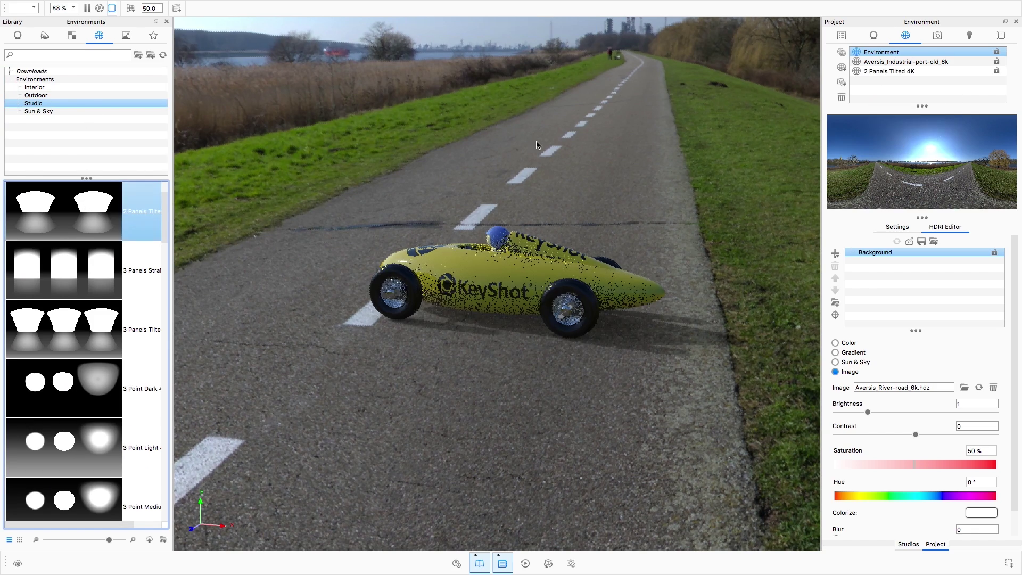
{"action": "left_click", "coordinate": [38, 111]}
{"action": "left_click_drag", "start_coordinate": [90, 245], "coordinate": [879, 91]}
Preview the industrial, 2 Panels Tilted and Los Angeles Sunrise environments, then return to river-road
{"action": "left_click", "coordinate": [876, 63]}
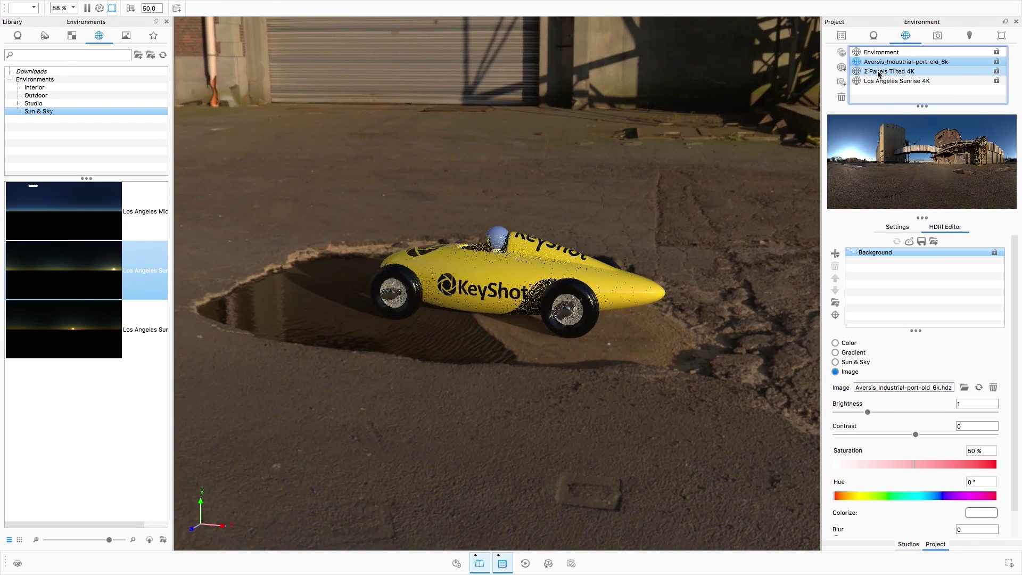
{"action": "left_click", "coordinate": [876, 71]}
{"action": "left_click", "coordinate": [877, 81]}
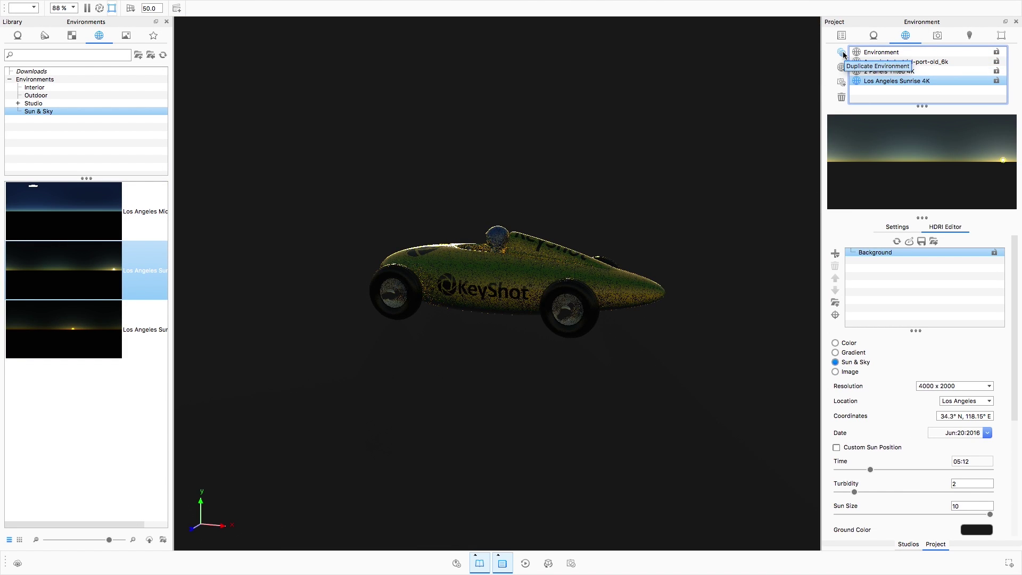
{"action": "left_click", "coordinate": [858, 52]}
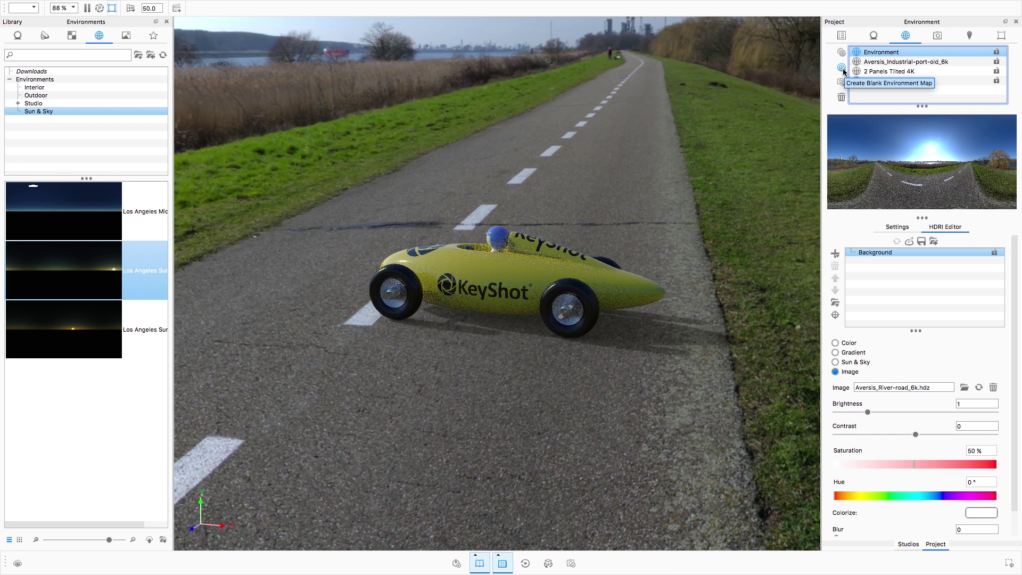
{"action": "left_click", "coordinate": [842, 68]}
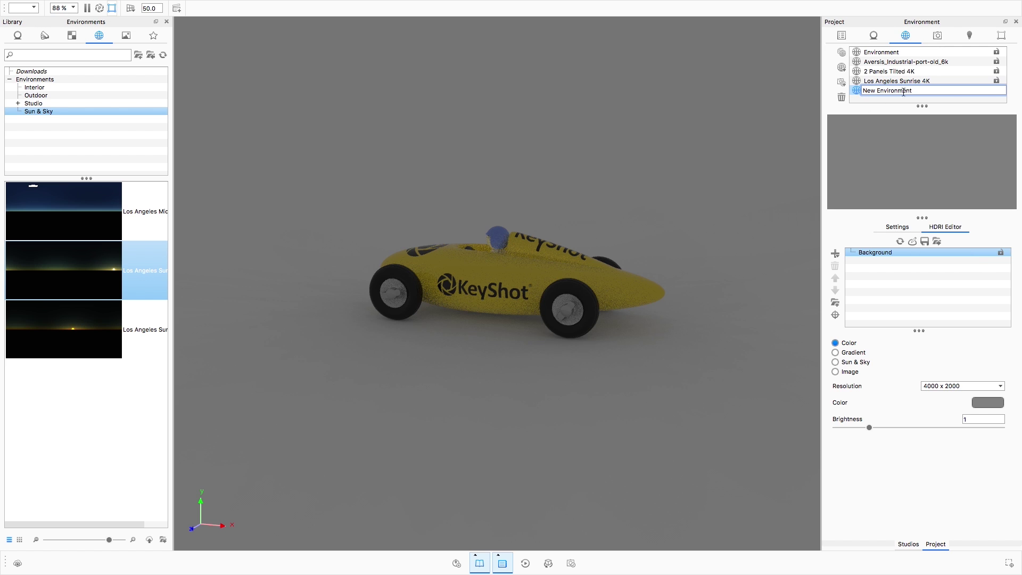
{"action": "key", "text": "Return"}
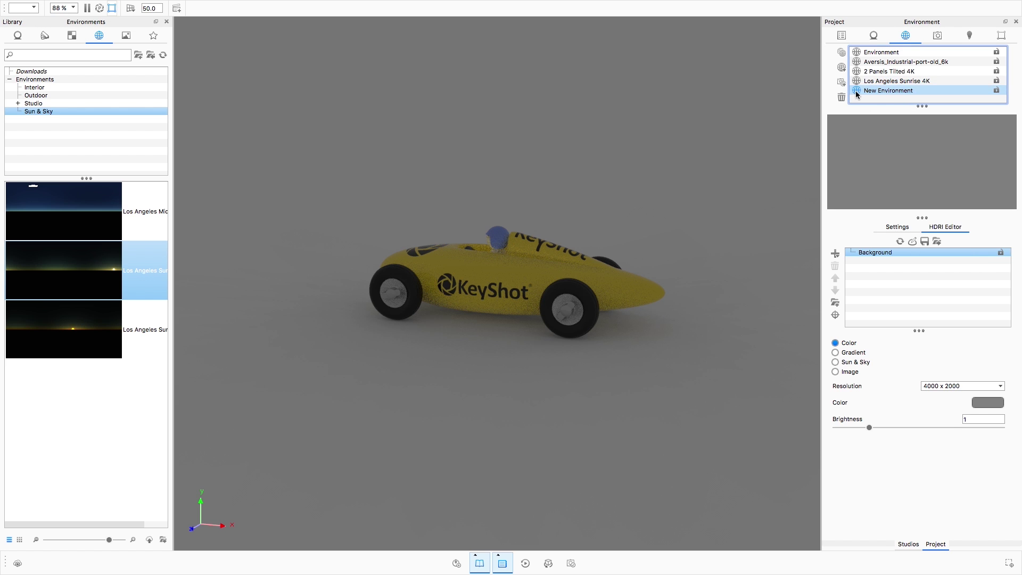
{"action": "left_click", "coordinate": [841, 98]}
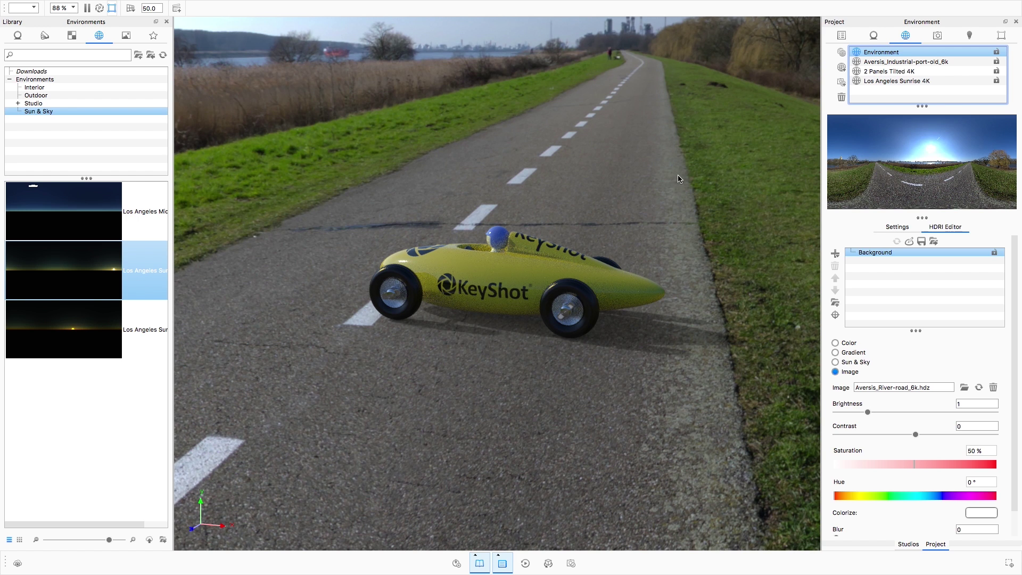
{"action": "left_click", "coordinate": [908, 241]}
{"action": "left_click_drag", "start_coordinate": [326, 21], "coordinate": [777, 92]}
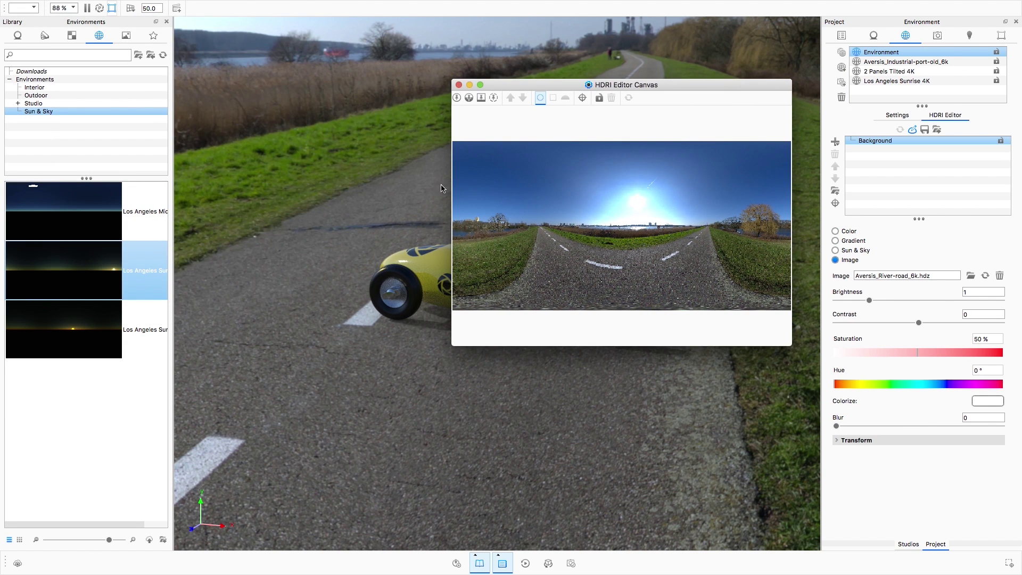
{"action": "left_click", "coordinate": [459, 84]}
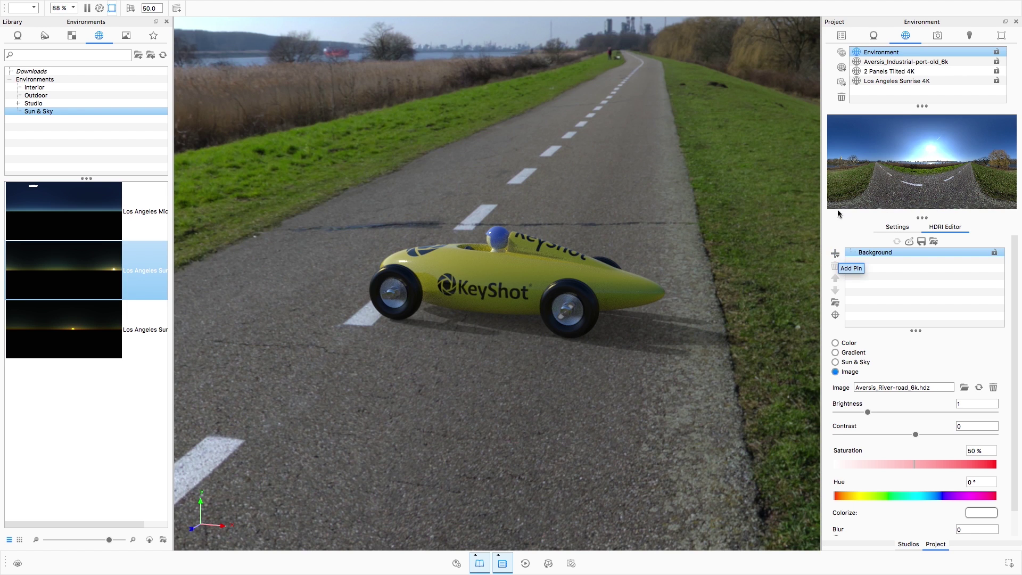
Create a blank environment, try Gradient, Sun & Sky and Image backgrounds, then settle on Color
{"action": "left_click", "coordinate": [842, 68]}
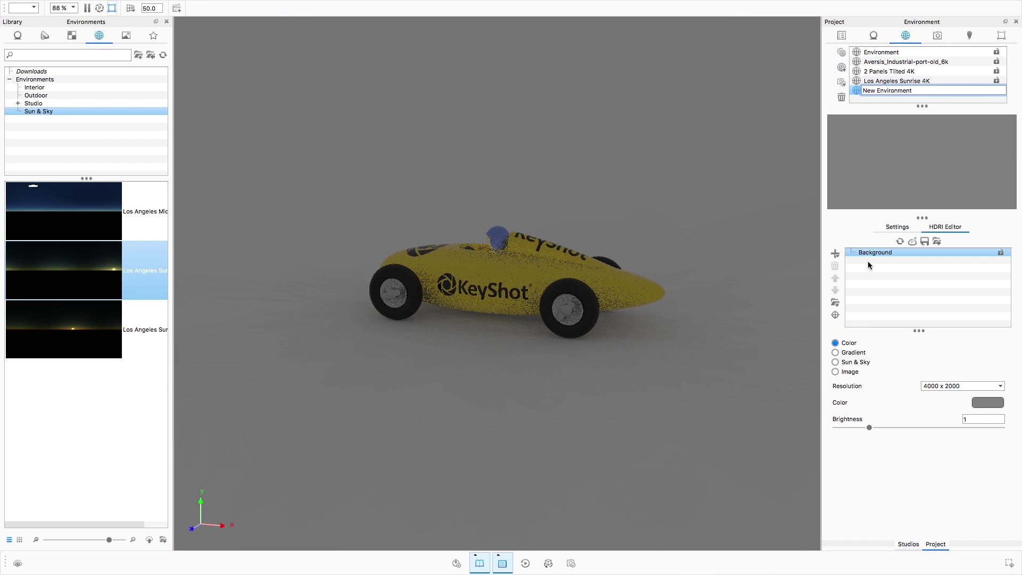
{"action": "left_click", "coordinate": [835, 352]}
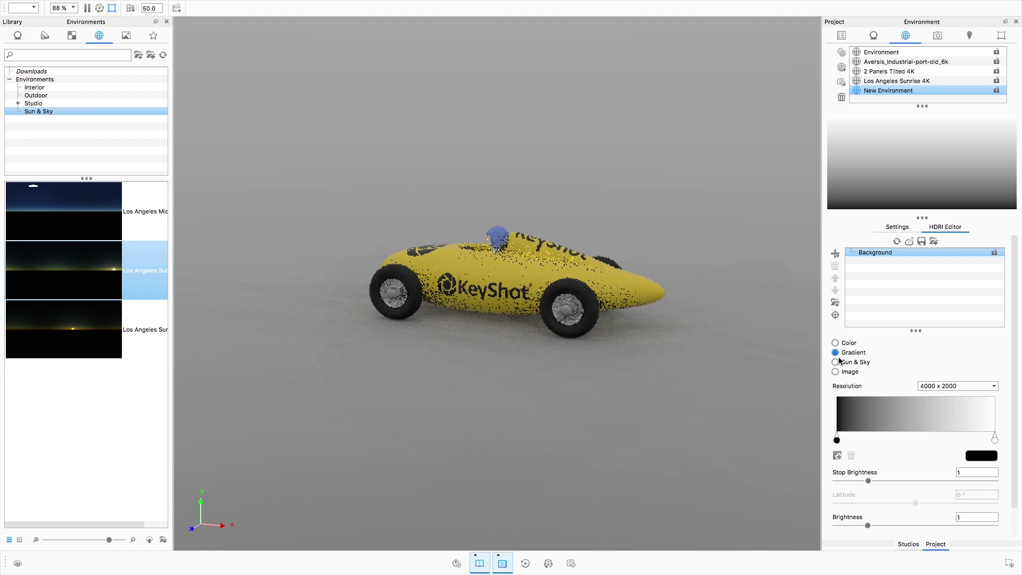
{"action": "left_click", "coordinate": [839, 362]}
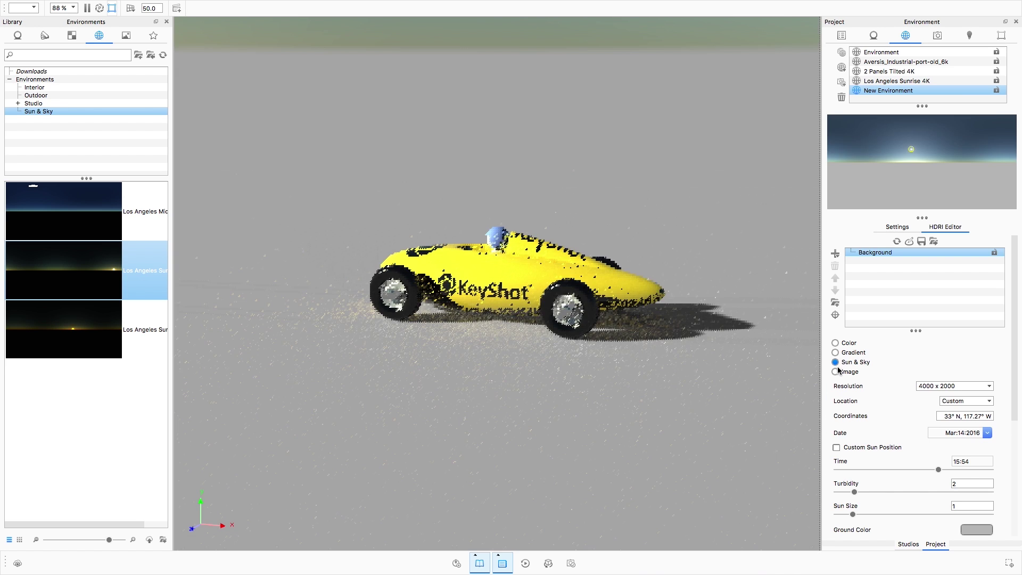
{"action": "left_click", "coordinate": [836, 371]}
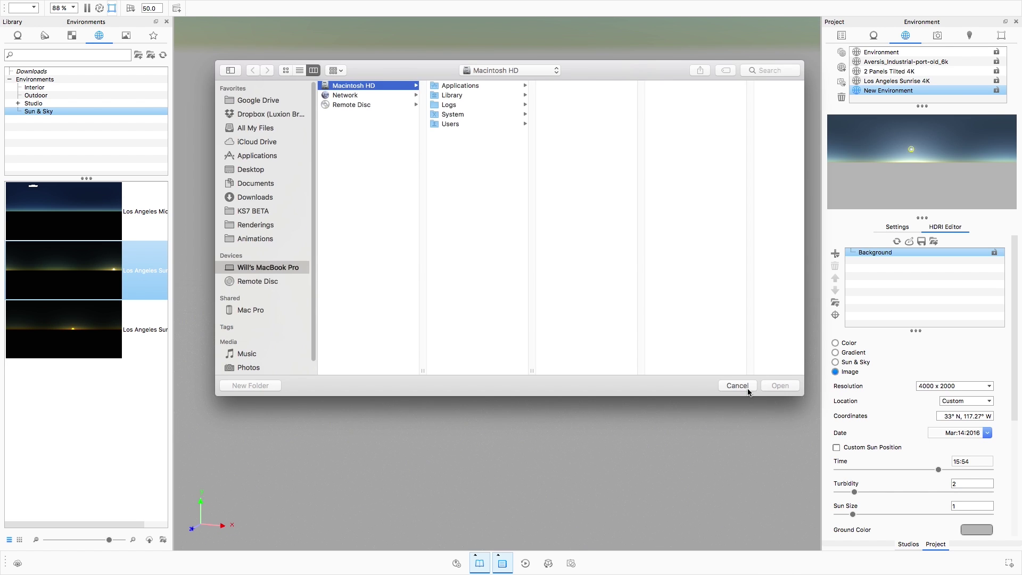
{"action": "left_click", "coordinate": [737, 385]}
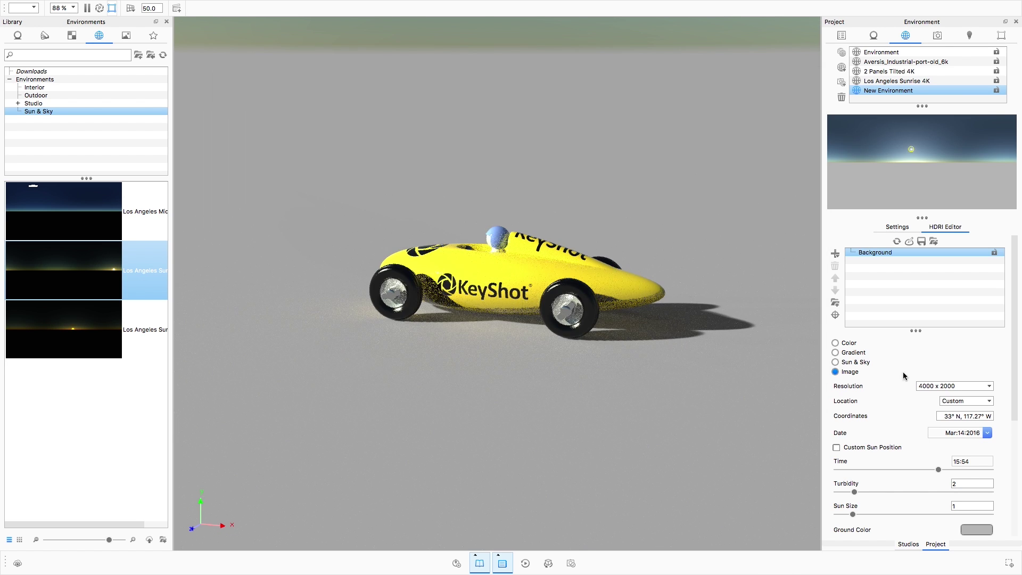
{"action": "left_click", "coordinate": [853, 345]}
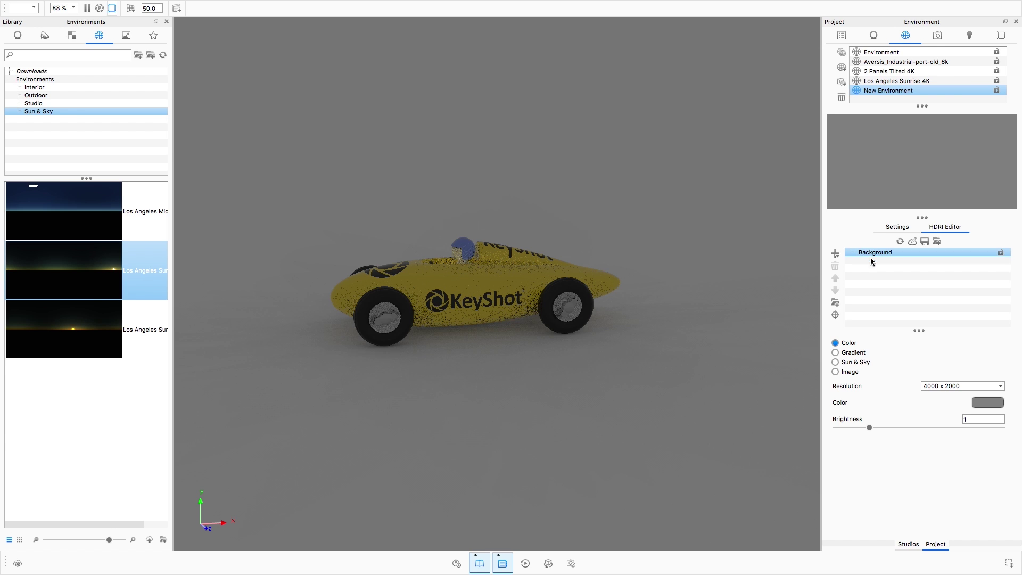
{"action": "left_click", "coordinate": [950, 386]}
Set the new environment to 8000 x 4000 with a pale pink background colour
{"action": "left_click", "coordinate": [942, 399]}
{"action": "left_click", "coordinate": [987, 402]}
{"action": "left_click", "coordinate": [785, 197]}
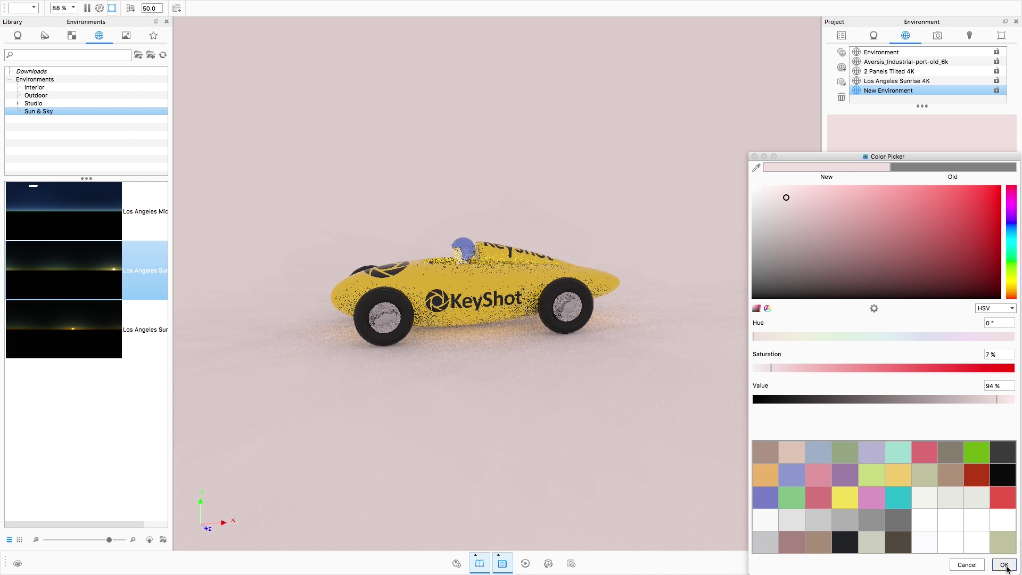
{"action": "left_click", "coordinate": [1004, 565]}
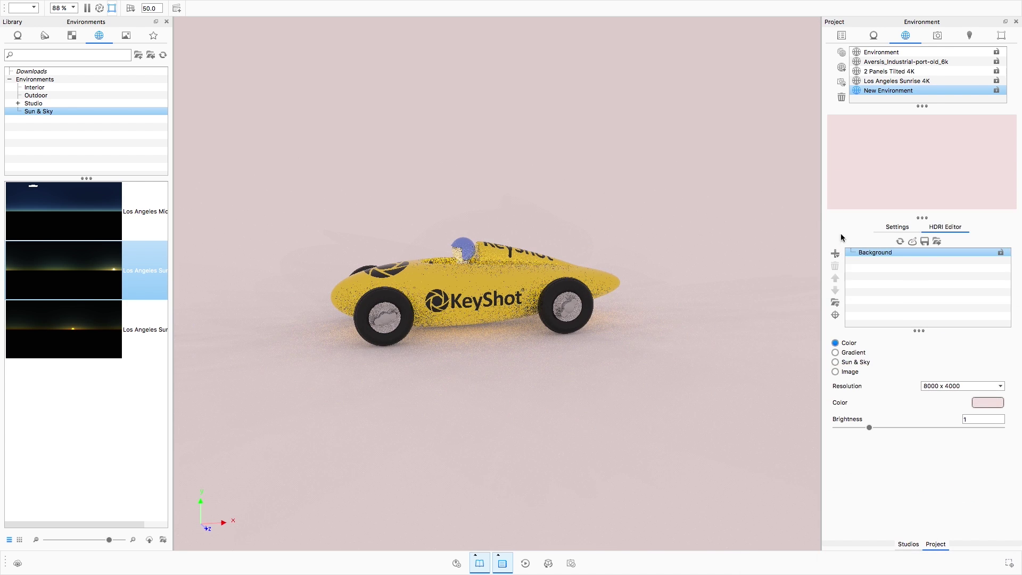
Add a pin and move it toward the upper left of the map
{"action": "left_click", "coordinate": [835, 253]}
{"action": "left_click", "coordinate": [848, 266]}
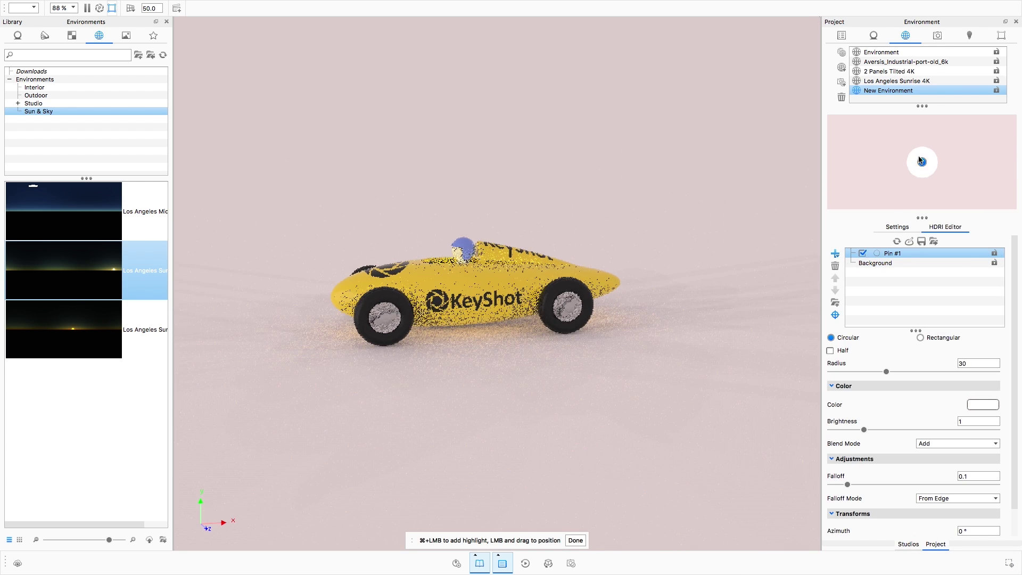
{"action": "left_click_drag", "start_coordinate": [881, 159], "coordinate": [861, 150]}
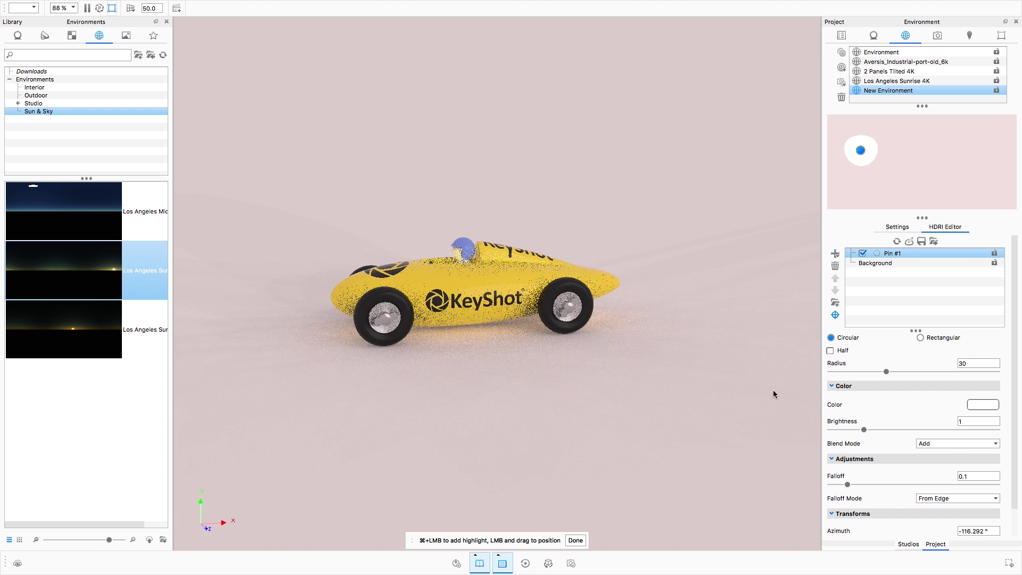
{"action": "left_click", "coordinate": [836, 254]}
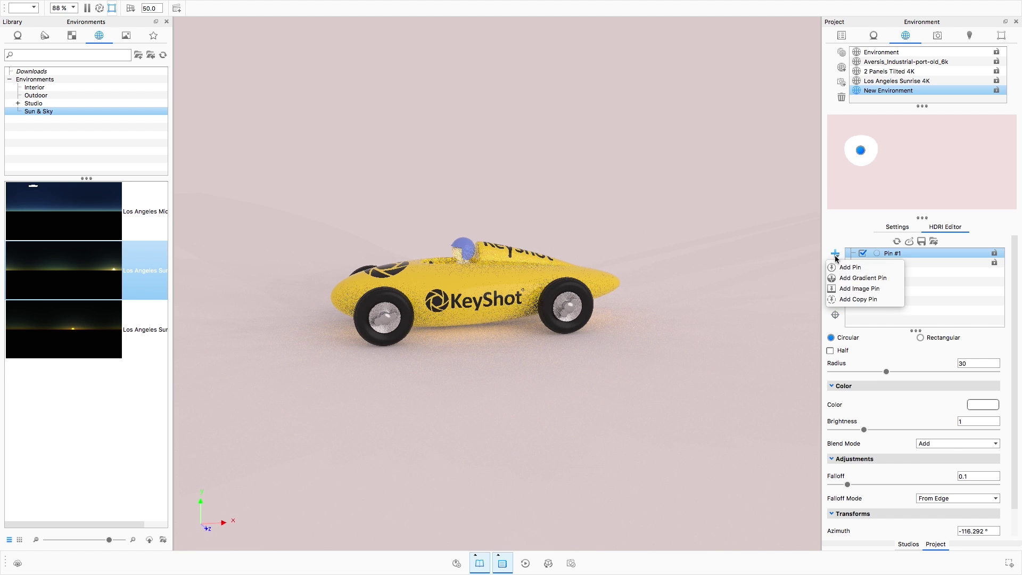
Add a gradient pin up and to the right, and give its start stop light cyan
{"action": "left_click", "coordinate": [854, 276]}
{"action": "left_click_drag", "start_coordinate": [921, 166], "coordinate": [929, 153]}
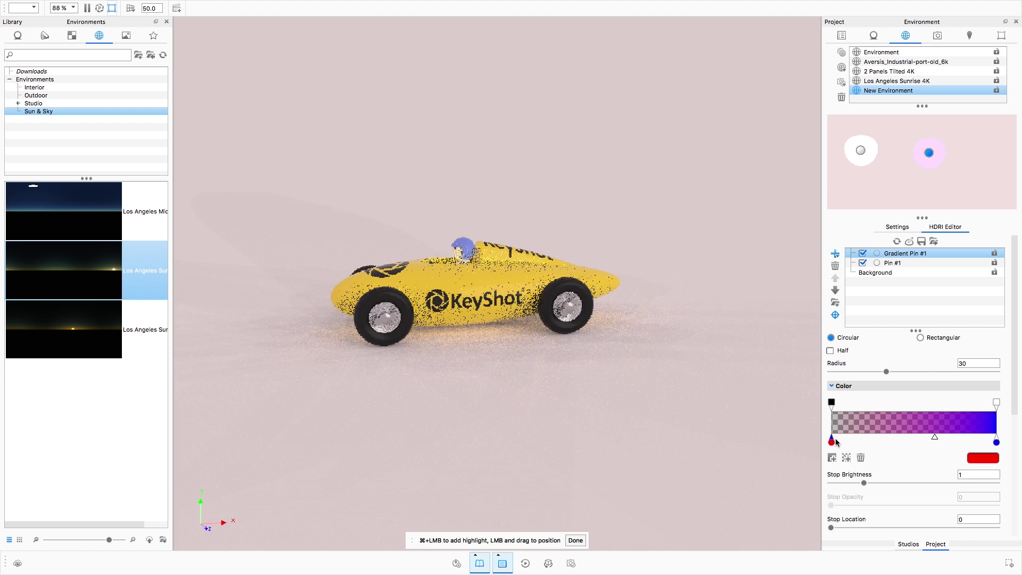
{"action": "left_click", "coordinate": [575, 540]}
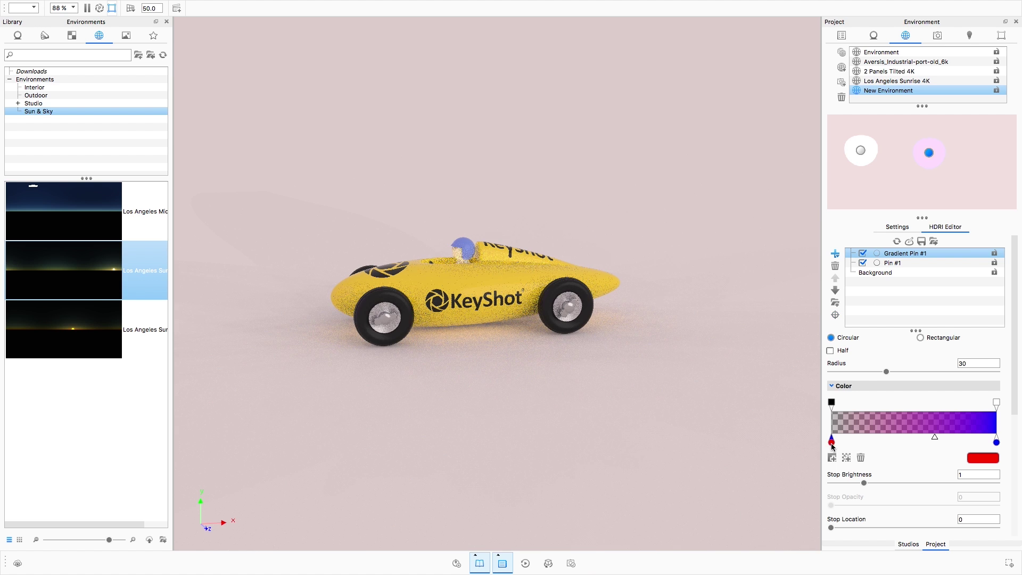
{"action": "left_click", "coordinate": [977, 462]}
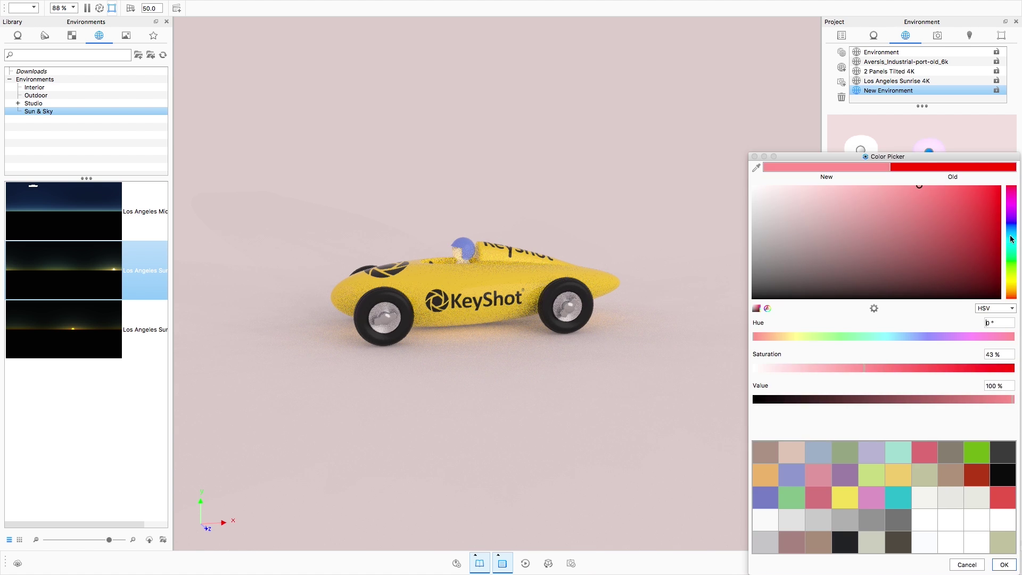
{"action": "left_click", "coordinate": [1010, 237]}
{"action": "left_click", "coordinate": [1004, 565]}
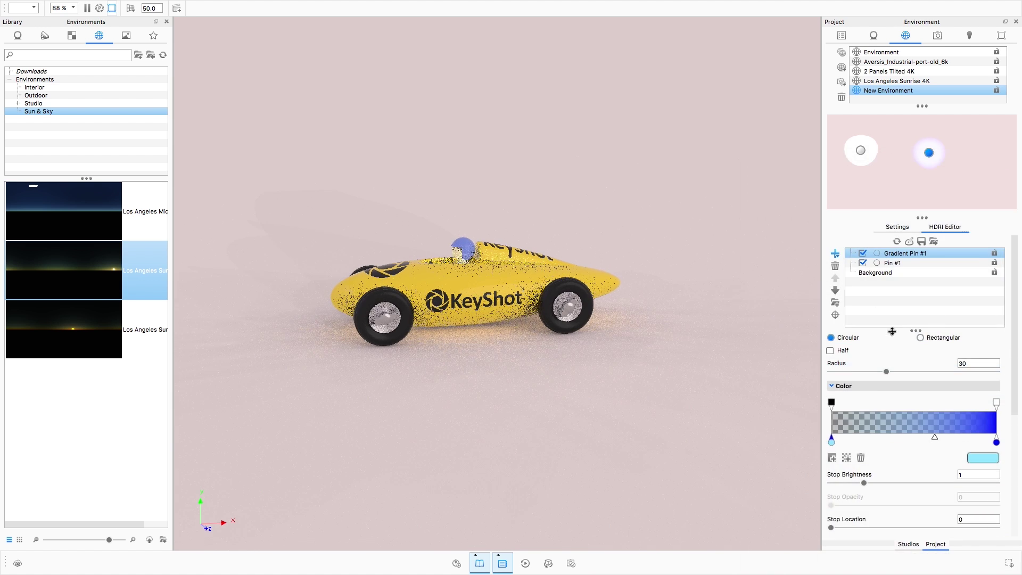
Make the gradient pin a rectangular half pin of size 51.8
{"action": "left_click", "coordinate": [833, 403]}
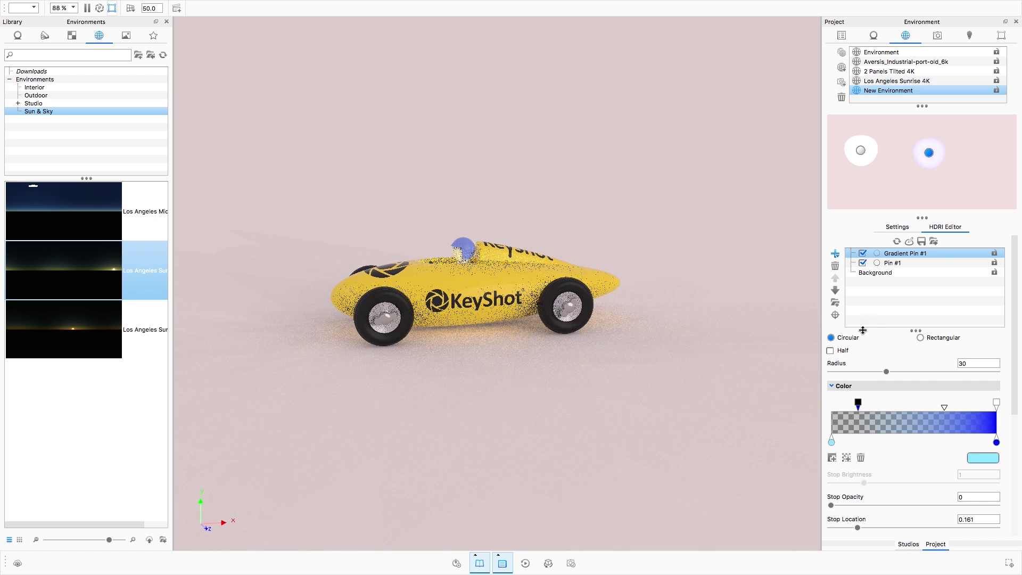
{"action": "left_click", "coordinate": [920, 337]}
{"action": "left_click", "coordinate": [829, 350]}
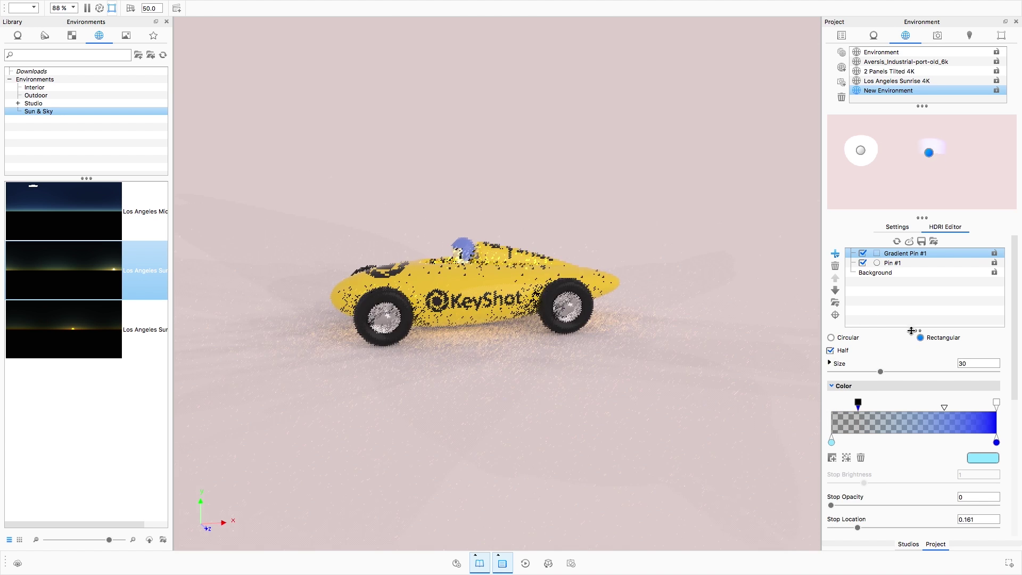
{"action": "left_click_drag", "start_coordinate": [881, 372], "coordinate": [916, 372]}
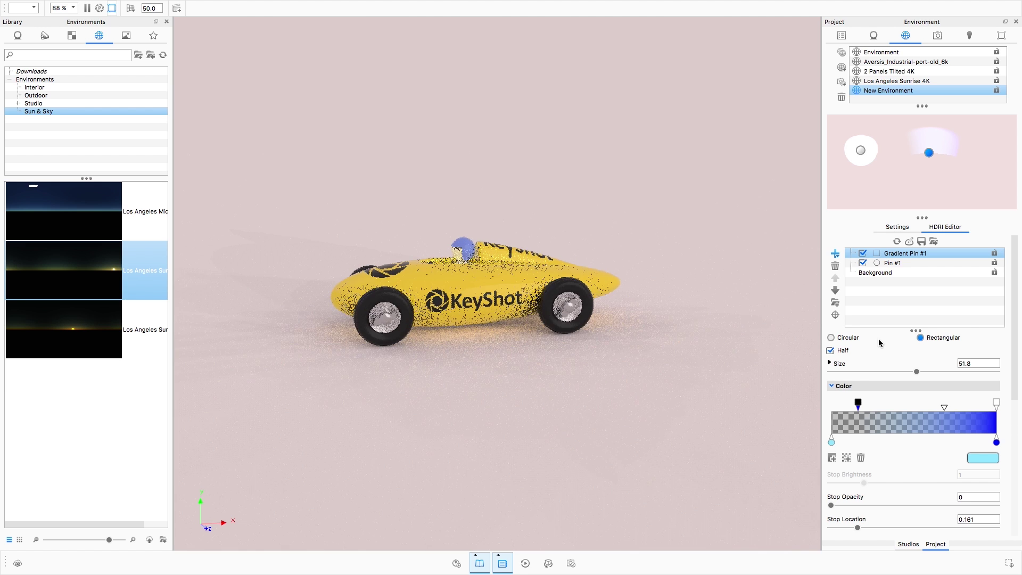
{"action": "left_click", "coordinate": [885, 272]}
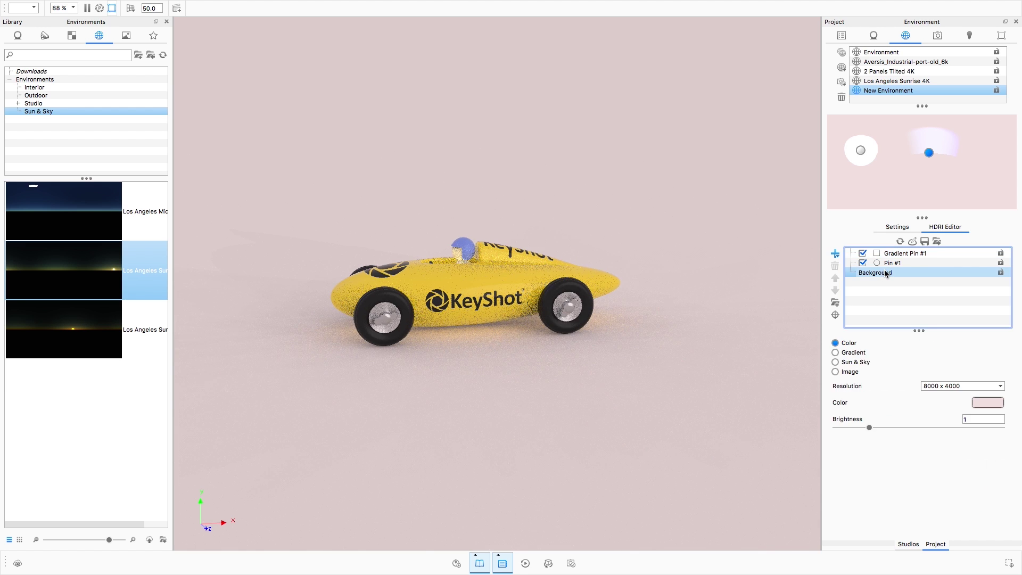
Make the background a gradient with white at the far left and black at the right
{"action": "left_click", "coordinate": [835, 351]}
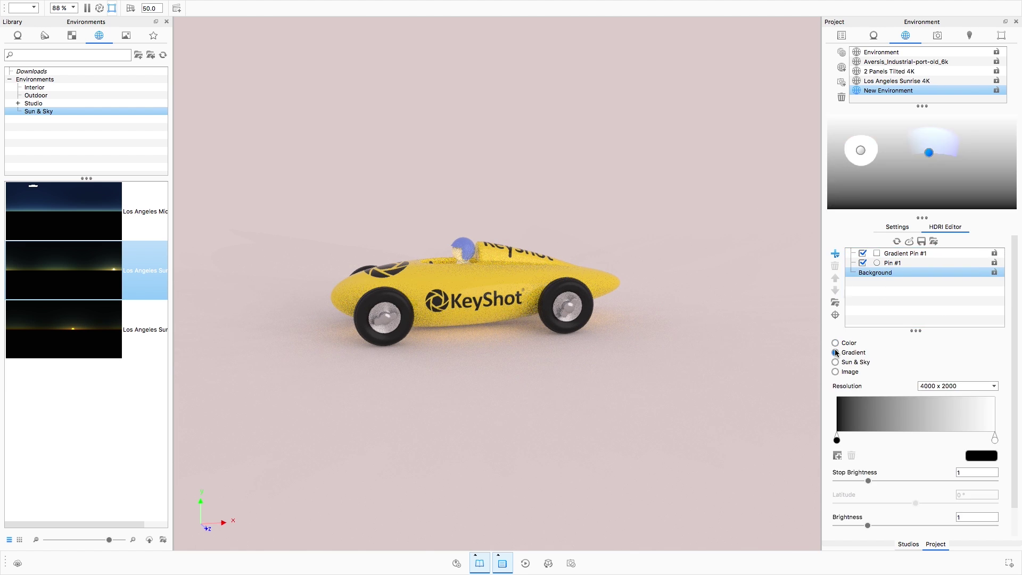
{"action": "left_click_drag", "start_coordinate": [995, 438], "coordinate": [913, 437]}
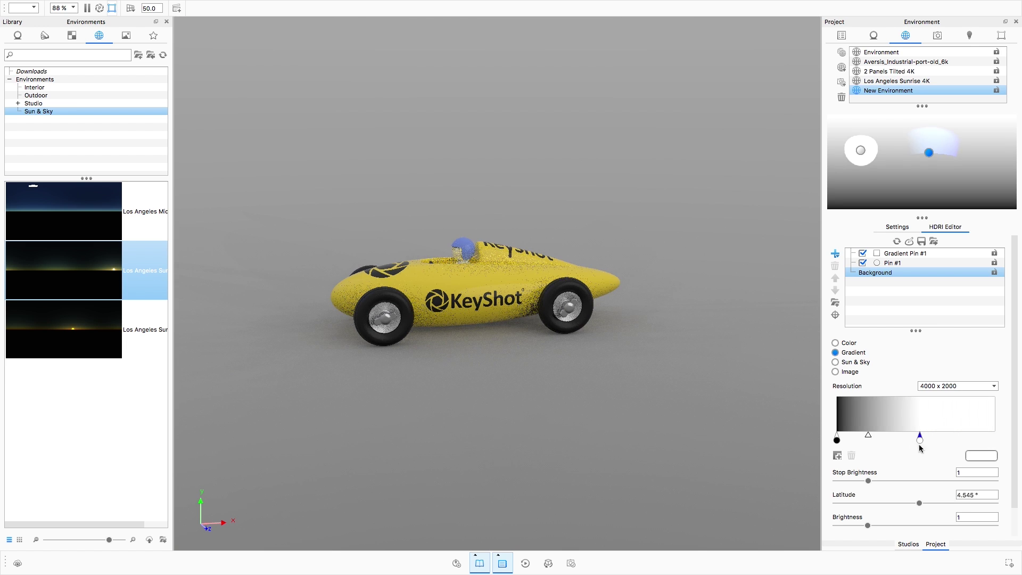
{"action": "left_click_drag", "start_coordinate": [836, 440], "coordinate": [994, 440]}
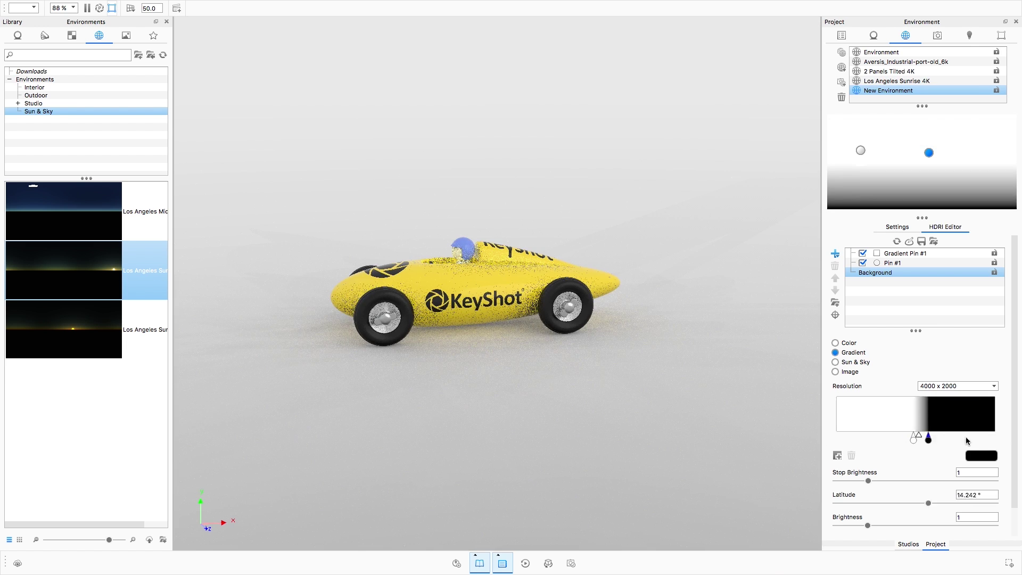
{"action": "left_click_drag", "start_coordinate": [913, 437], "coordinate": [831, 437]}
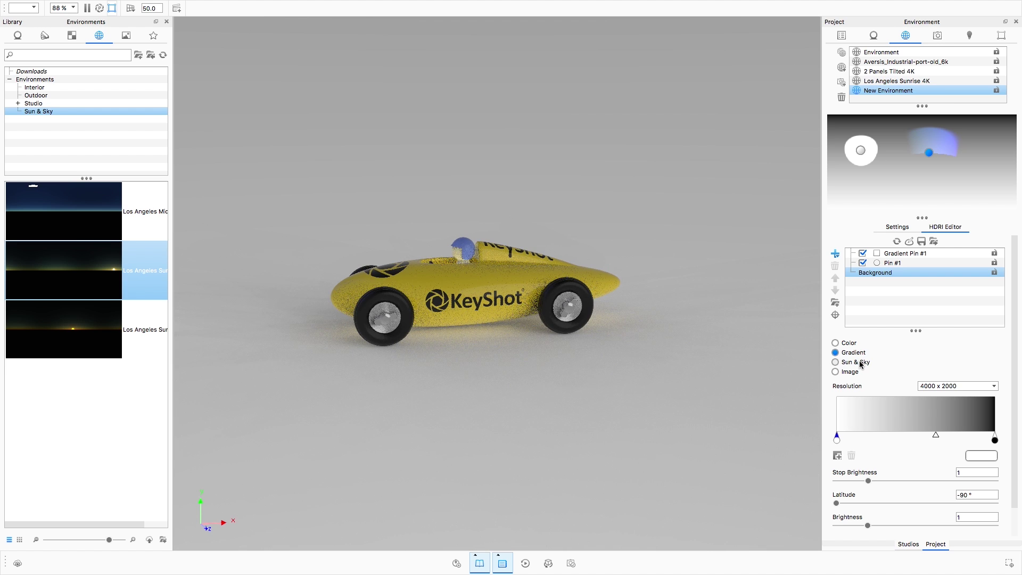
Re-render with the edited New Environment, then switch to Aversis_Industrial-port-old_6k
{"action": "left_click", "coordinate": [886, 94]}
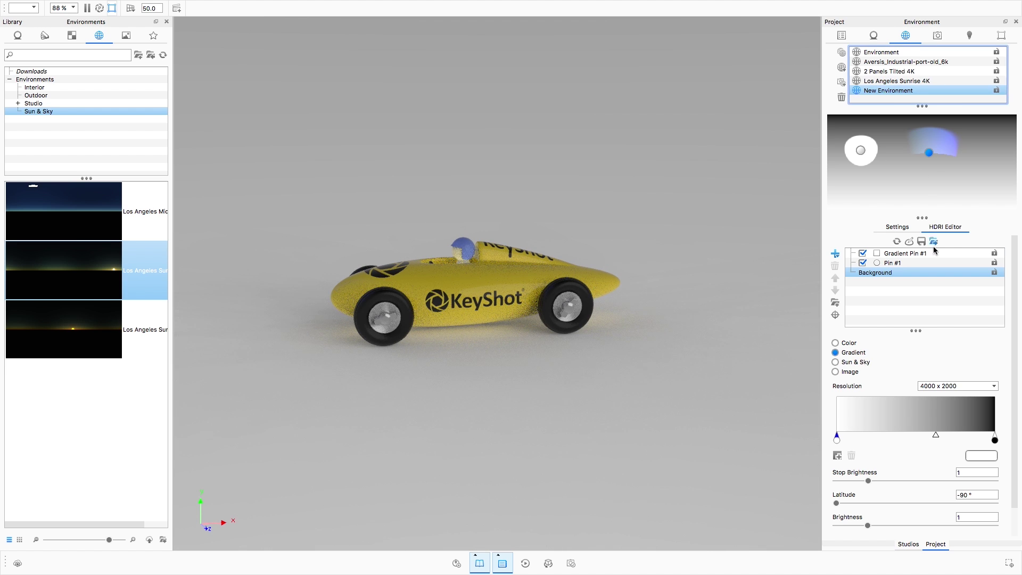
{"action": "left_click", "coordinate": [897, 242]}
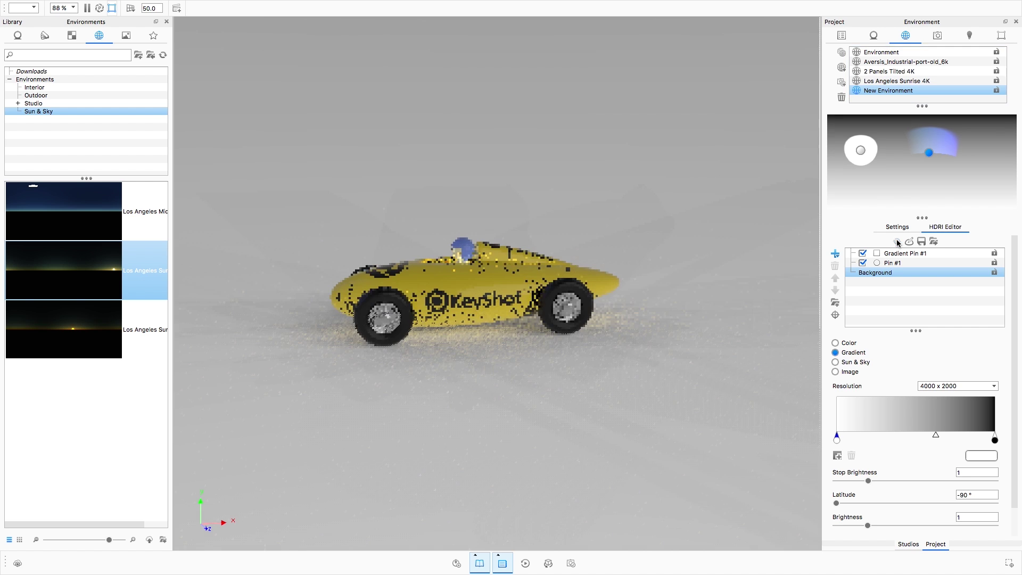
{"action": "left_click", "coordinate": [873, 52]}
{"action": "left_click", "coordinate": [877, 61]}
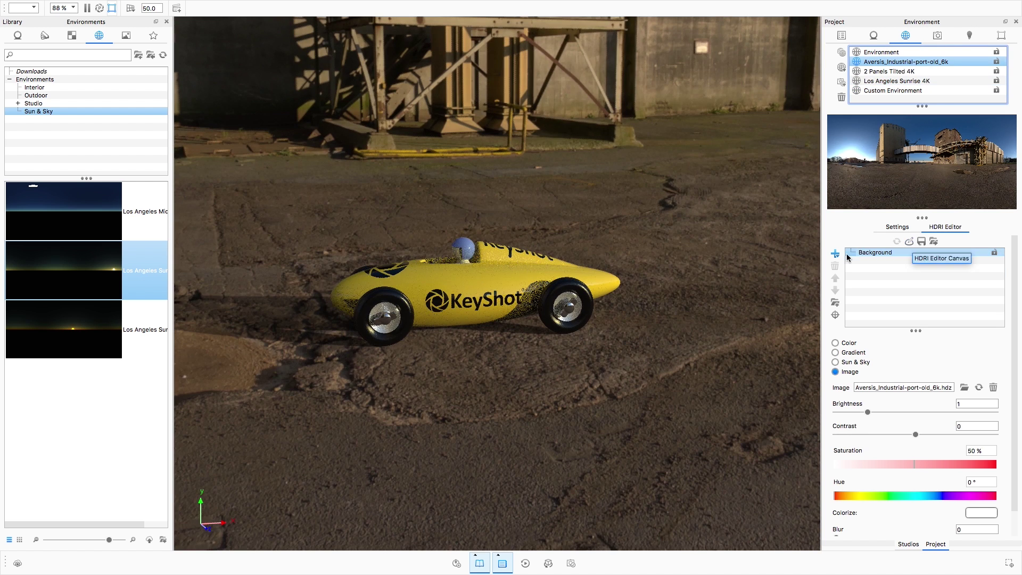
Add a pin at azimuth -97.079° to the industrial HDRI, then switch to 2 Panels Tilted 4K
{"action": "left_click", "coordinate": [835, 253]}
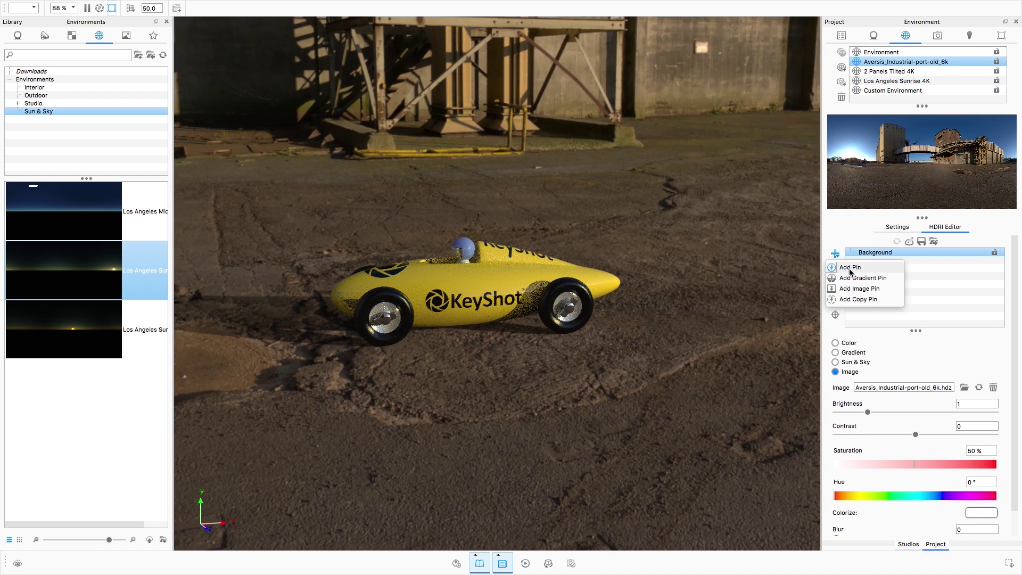
{"action": "left_click", "coordinate": [850, 268]}
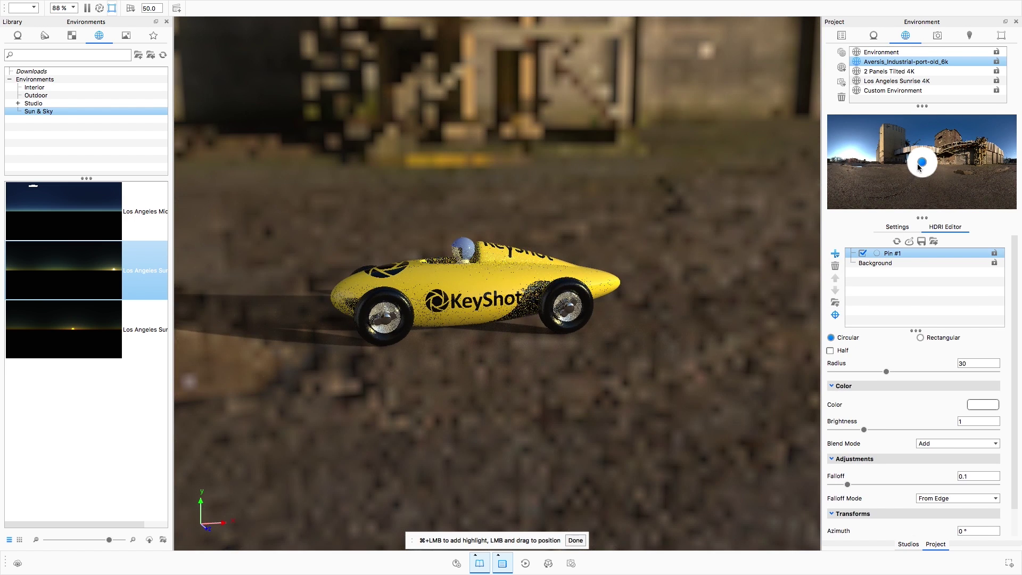
{"action": "left_click_drag", "start_coordinate": [919, 165], "coordinate": [871, 135]}
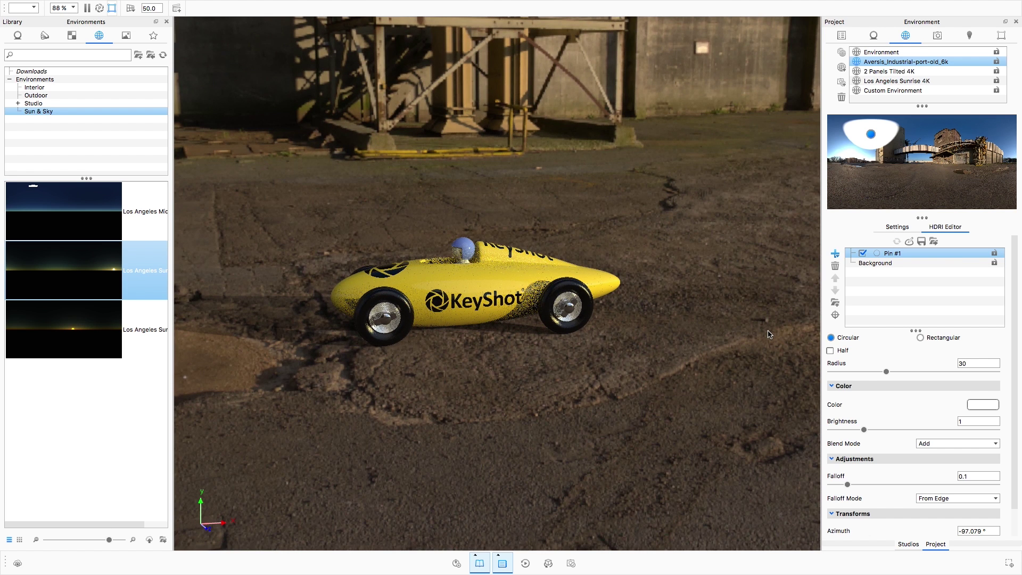
{"action": "left_click", "coordinate": [895, 72]}
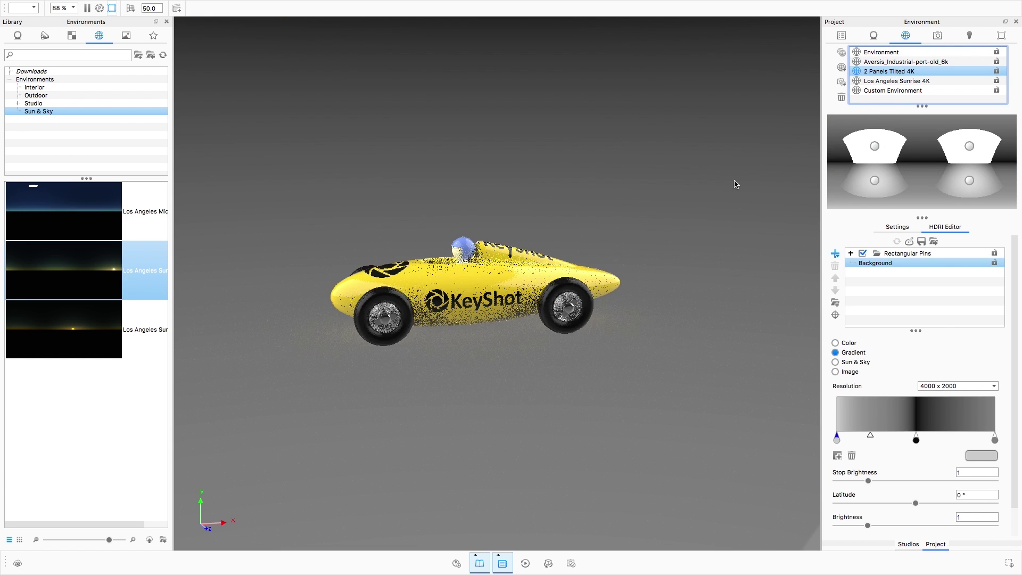
{"action": "left_click_drag", "start_coordinate": [696, 224], "coordinate": [462, 212]}
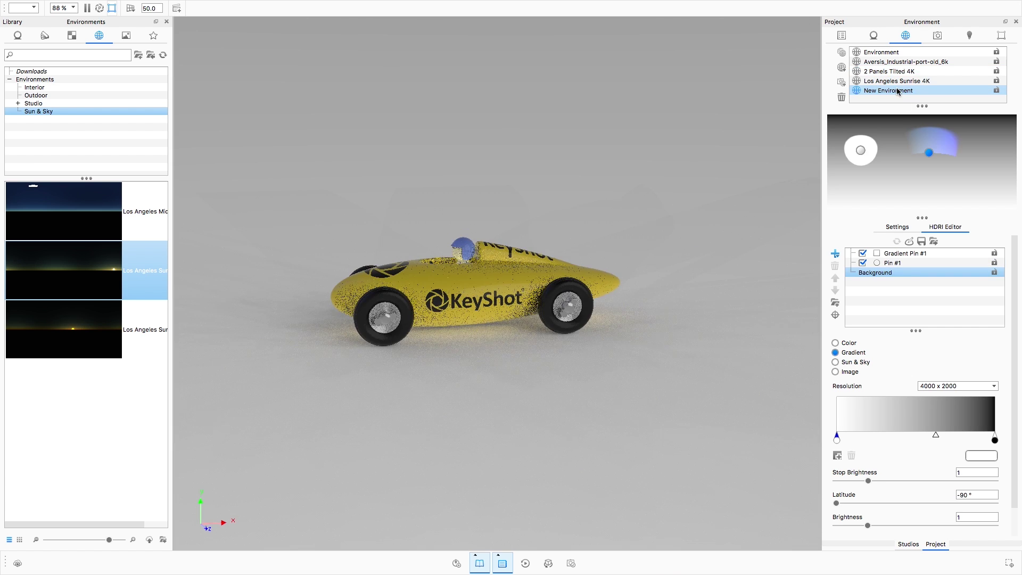
Rename New Environment to 'Custom Environment' and also select Los Angeles Sunrise 4K
{"action": "double_click", "coordinate": [897, 92]}
{"action": "type", "text": "Custom Environment"}
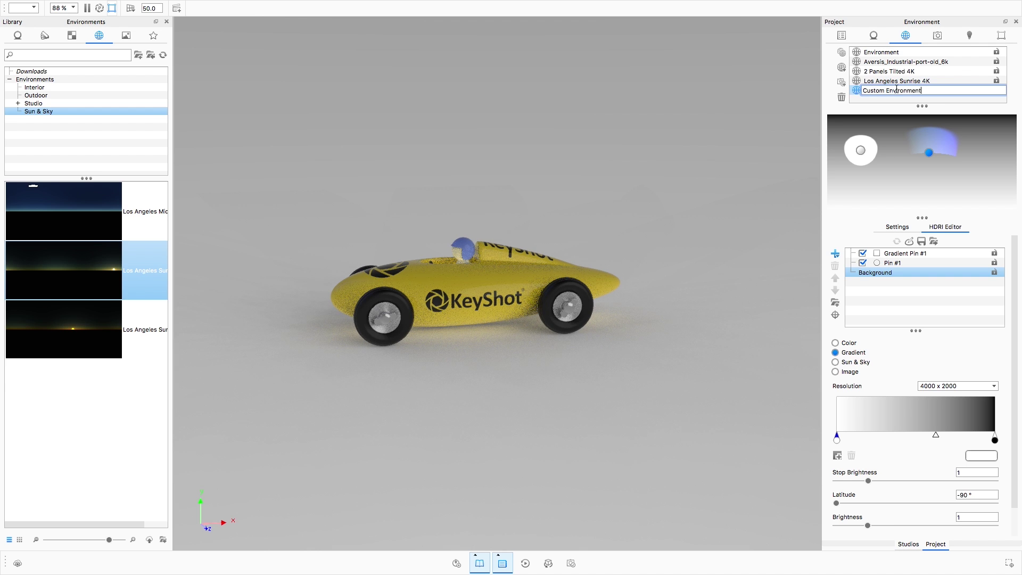
{"action": "key", "text": "Return"}
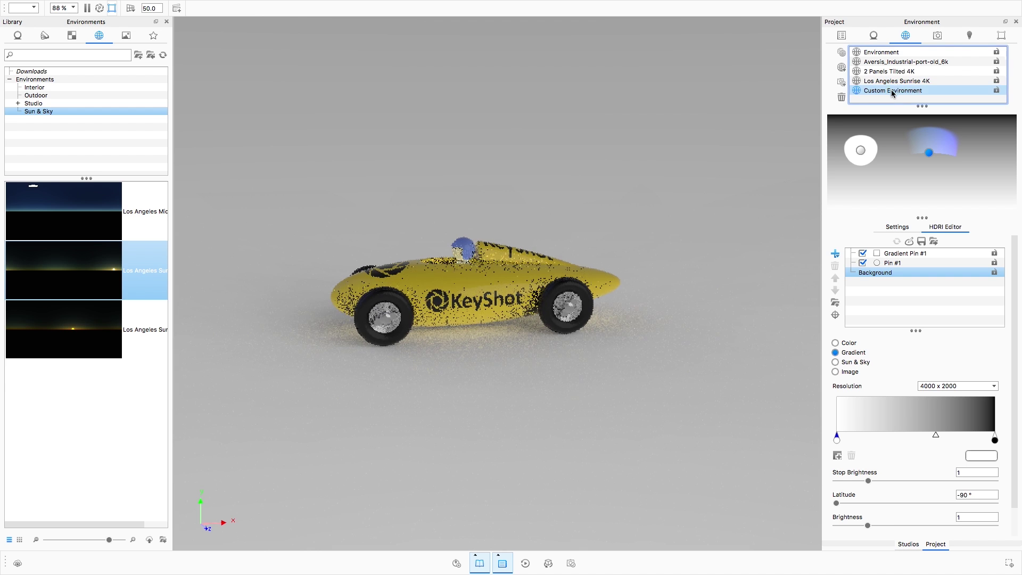
{"action": "left_click", "coordinate": [896, 80], "text": "shift"}
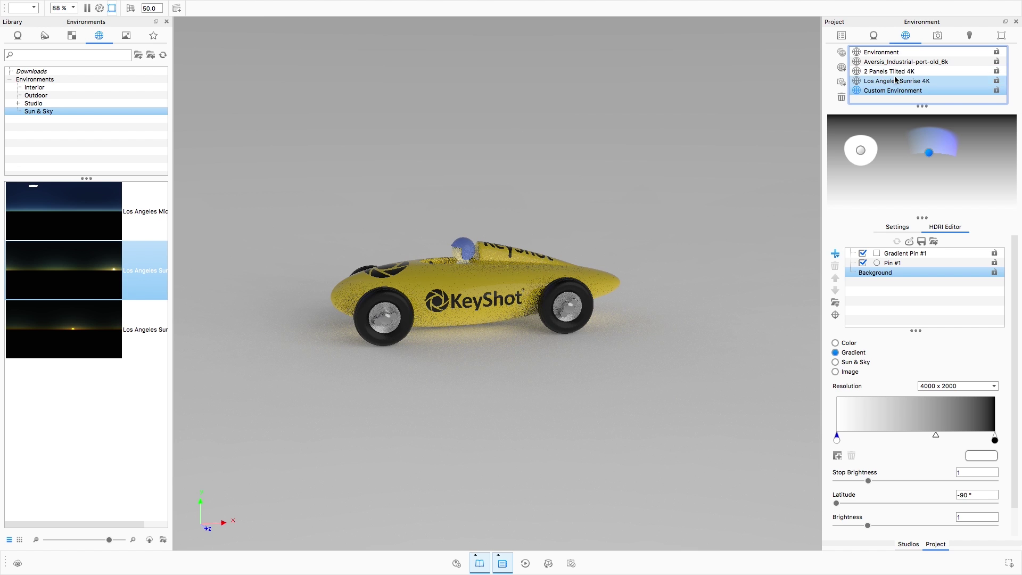